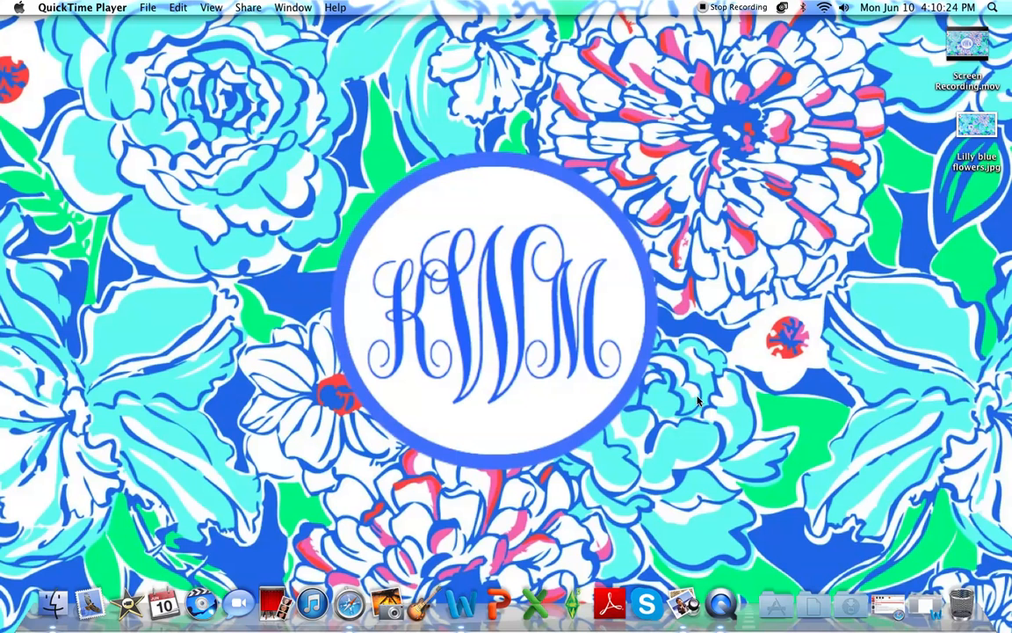
Download the Monogram KK font from its dafont.com page and open the downloaded monogram_kk-2 folder
left_click(889, 604)
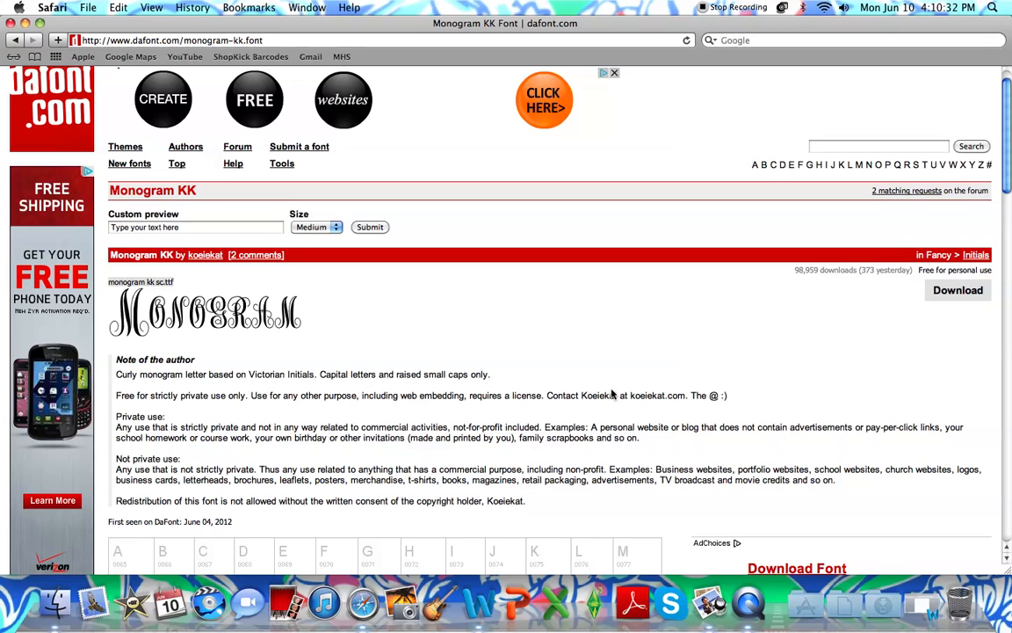
left_click(959, 290)
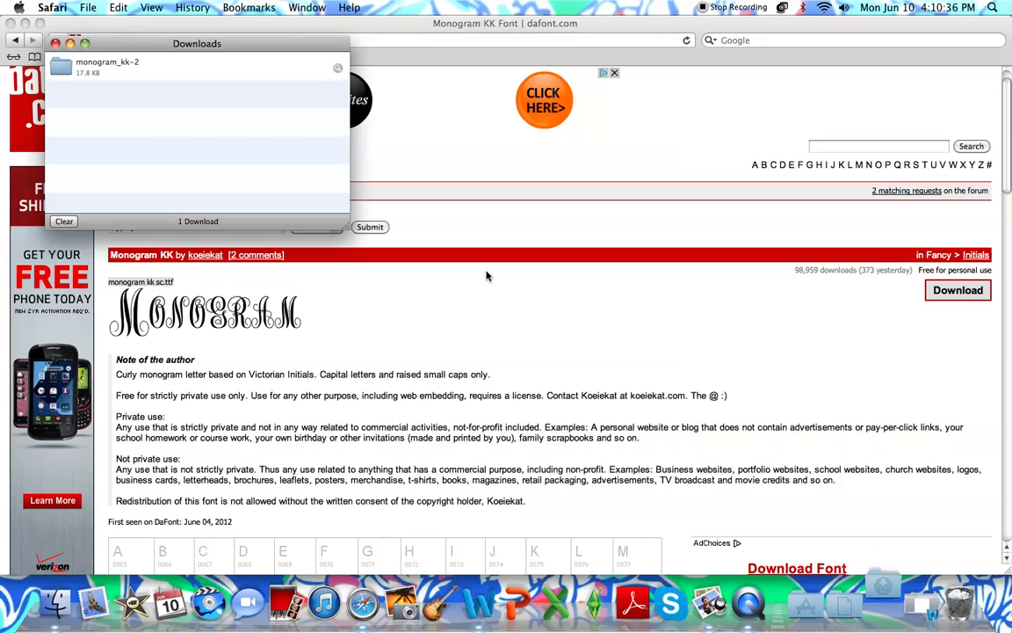
double_click(187, 76)
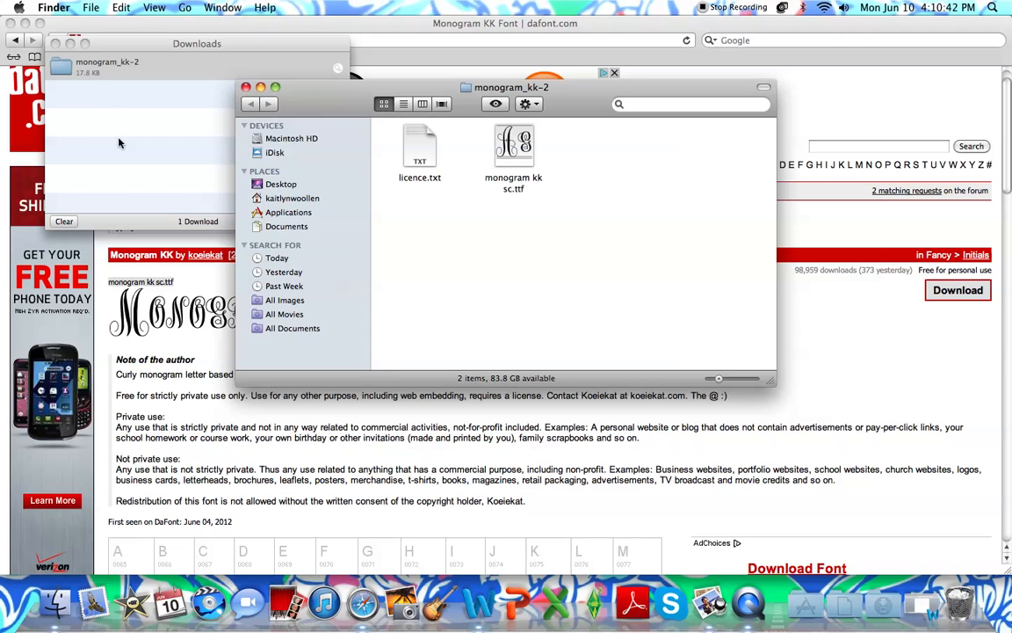
Open the monogram kk sc.ttf font file and install the font
double_click(503, 157)
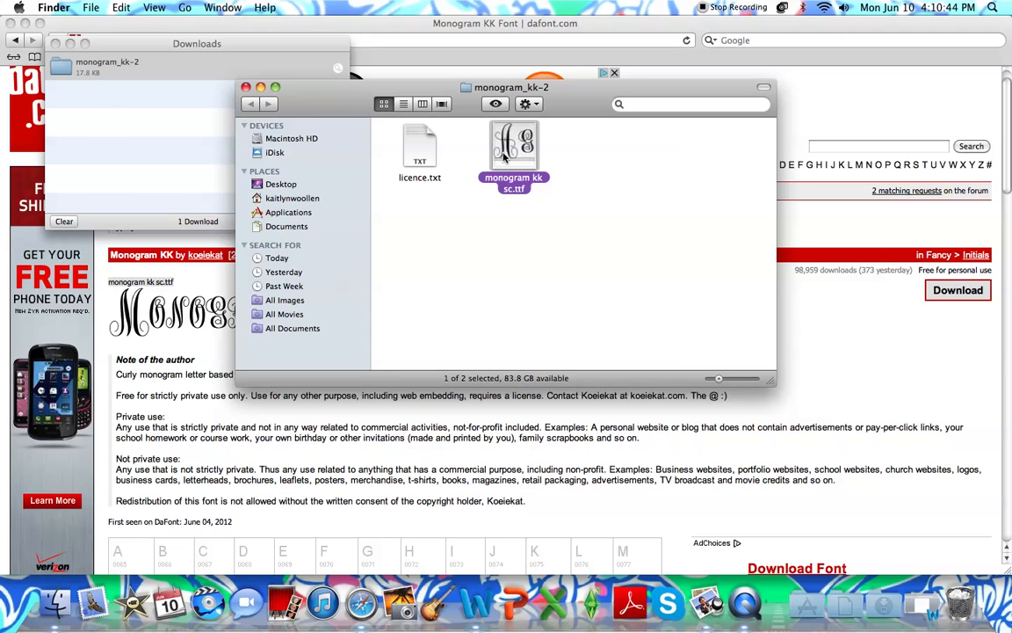
left_click_drag(135, 29, 190, 136)
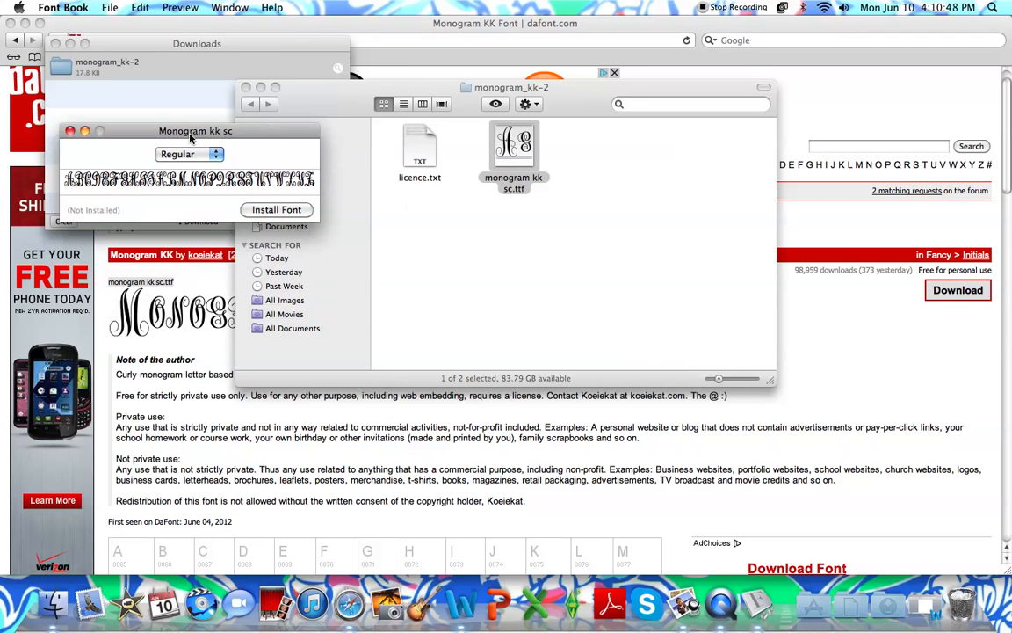
left_click(276, 210)
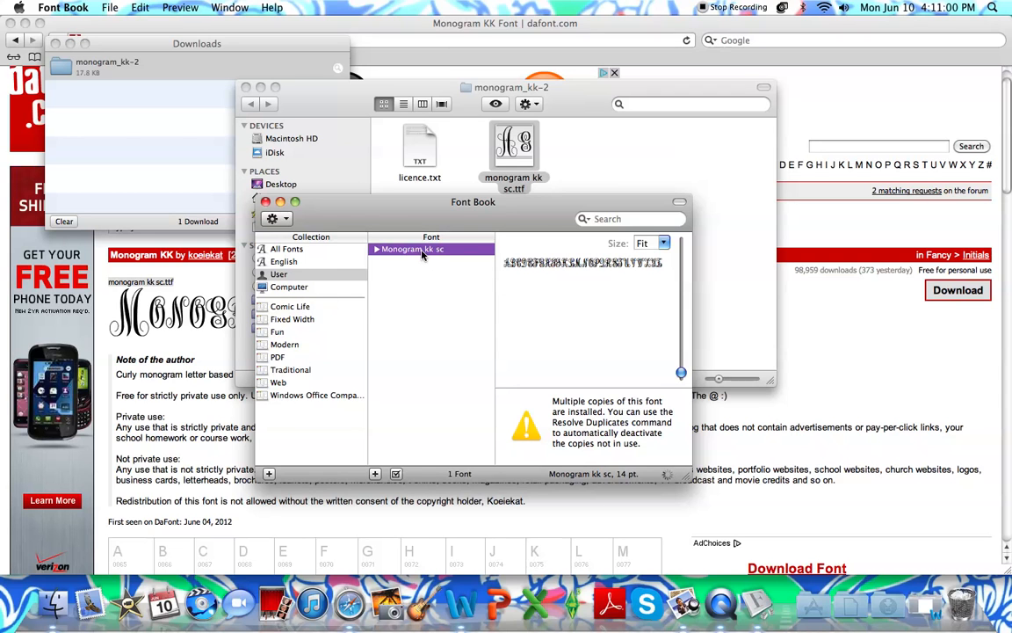
Add the Monogram kk sc font from the User fonts to the Comic Life collection and show that collection
left_click(292, 307)
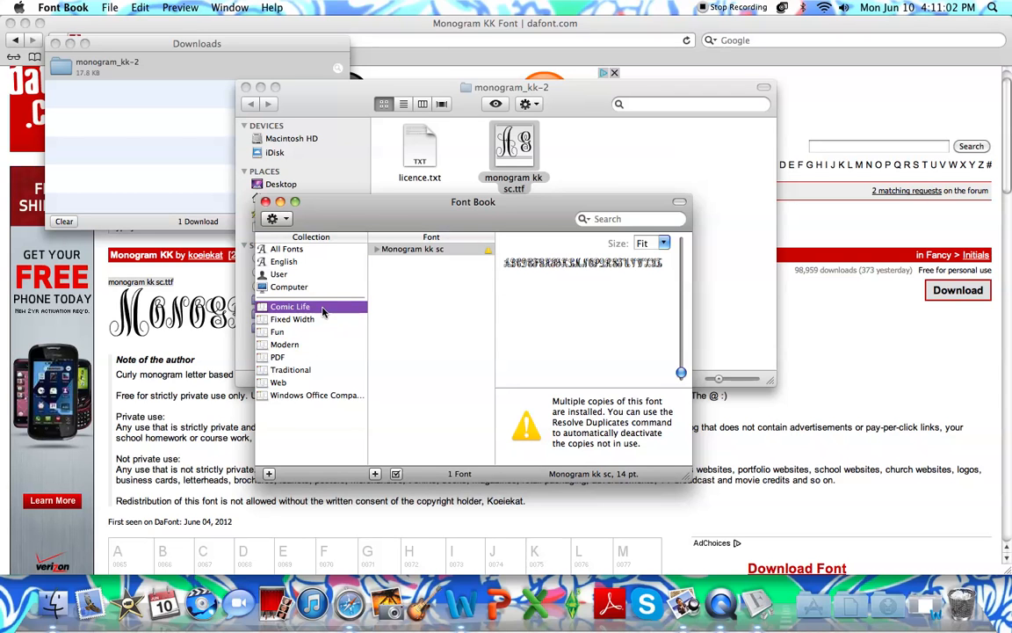
left_click(378, 293)
left_click(289, 288)
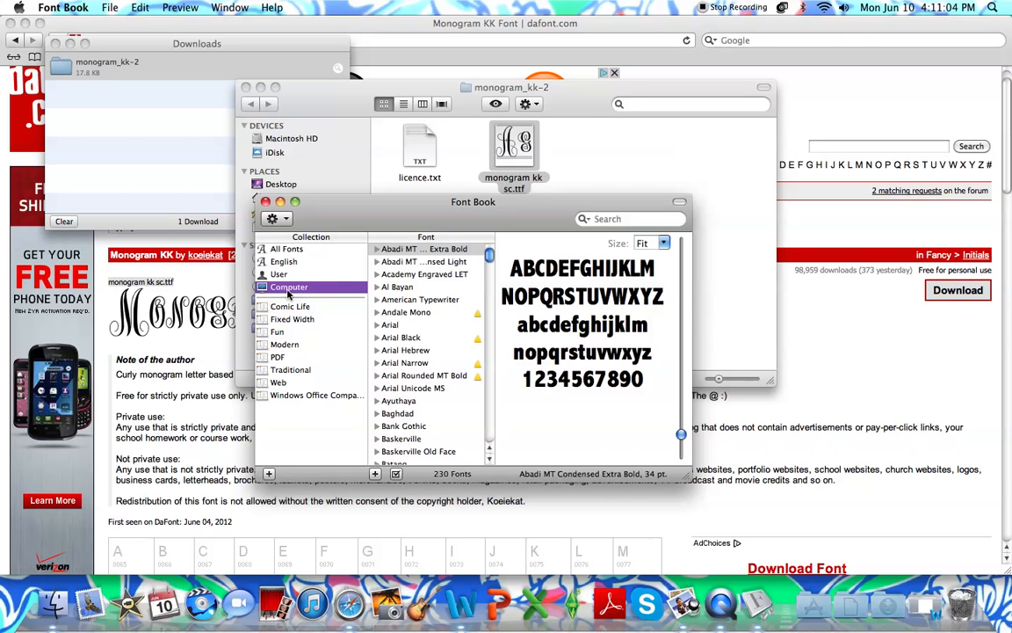
key("Up")
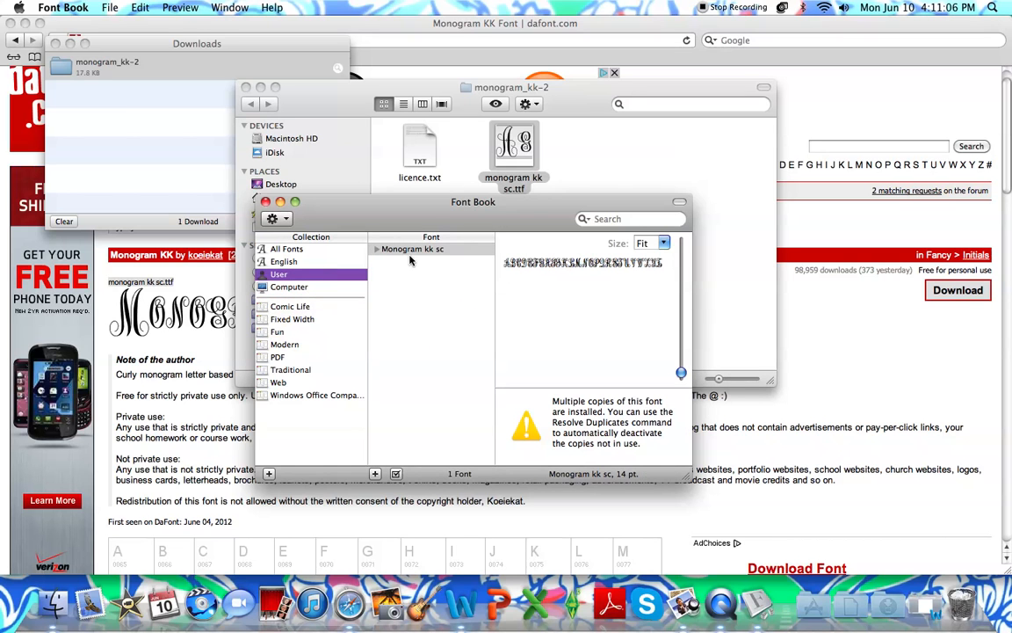
left_click_drag(411, 250, 299, 304)
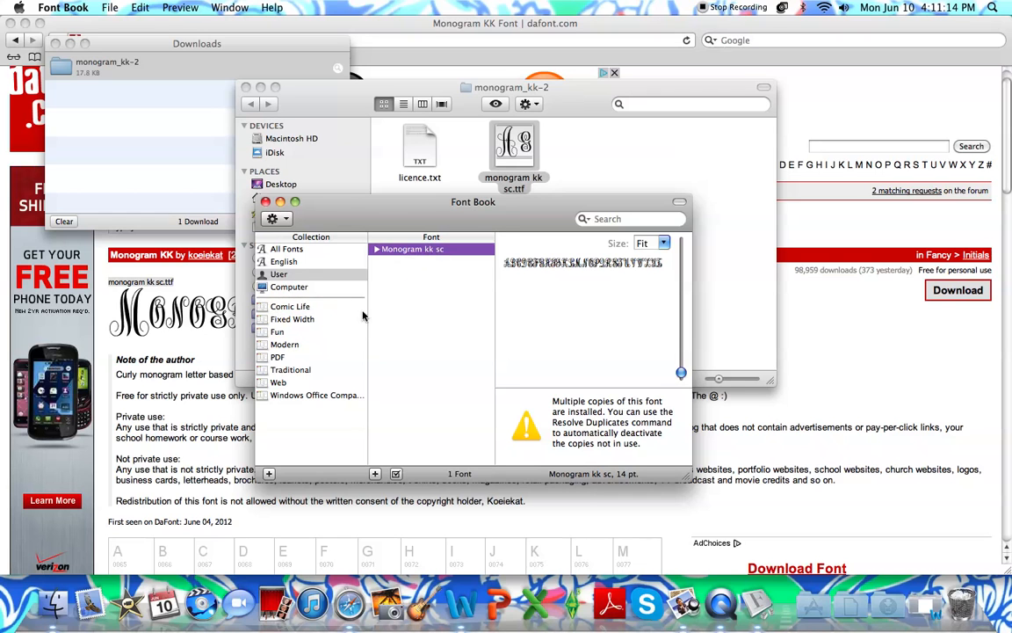
left_click(340, 309)
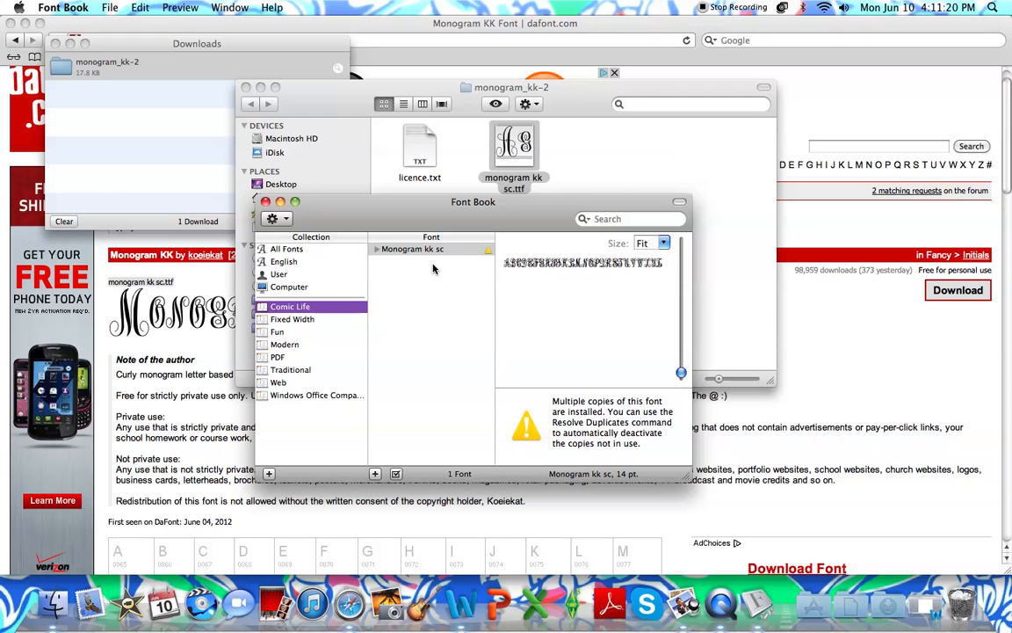
Close the Font Book, monogram_kk-2 and Downloads windows, and minimise the dafont page
left_click(265, 202)
left_click(246, 87)
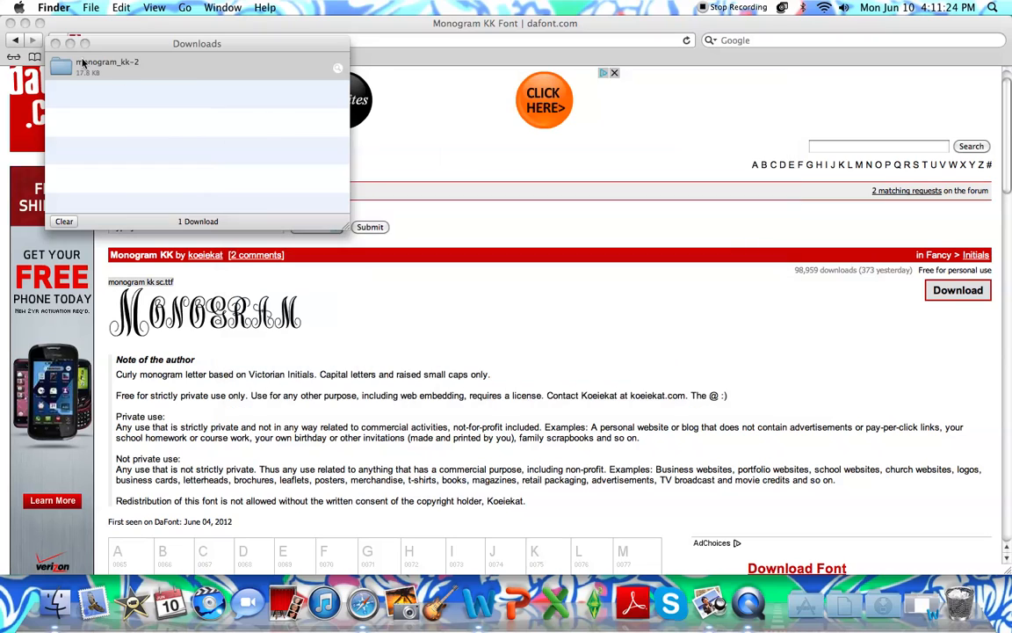
left_click(54, 43)
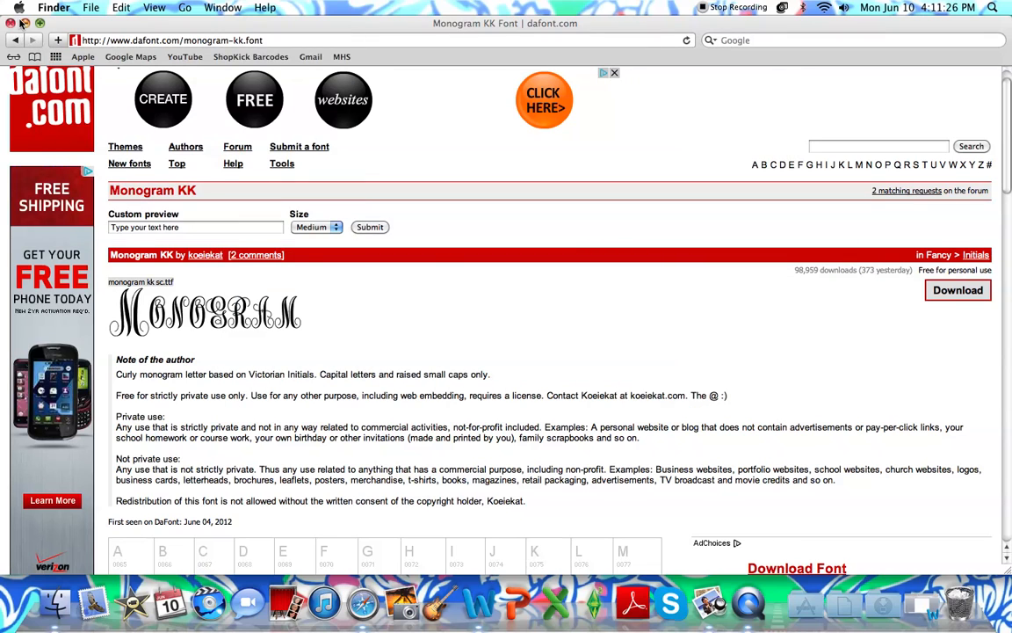
left_click(26, 23)
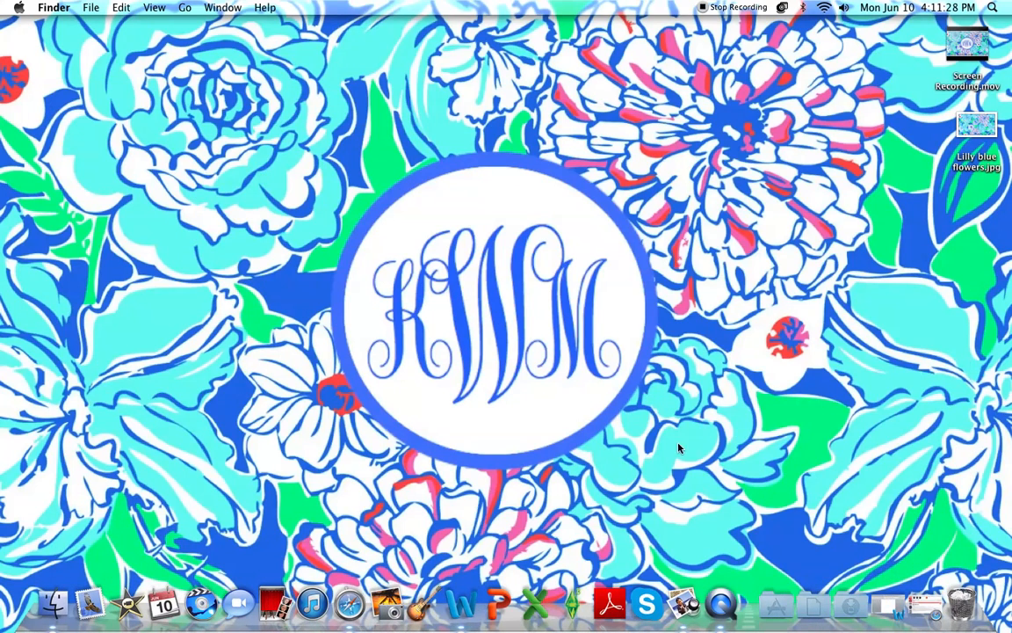
Switch to the minimised blank Word document and enter the letters ACB
left_click(960, 600)
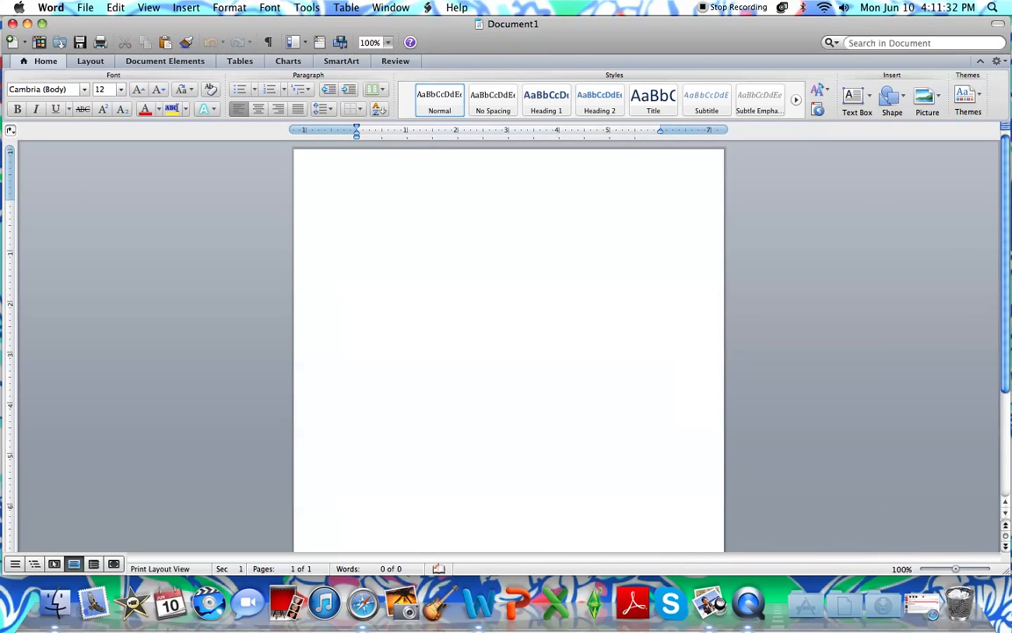
right_click(477, 582)
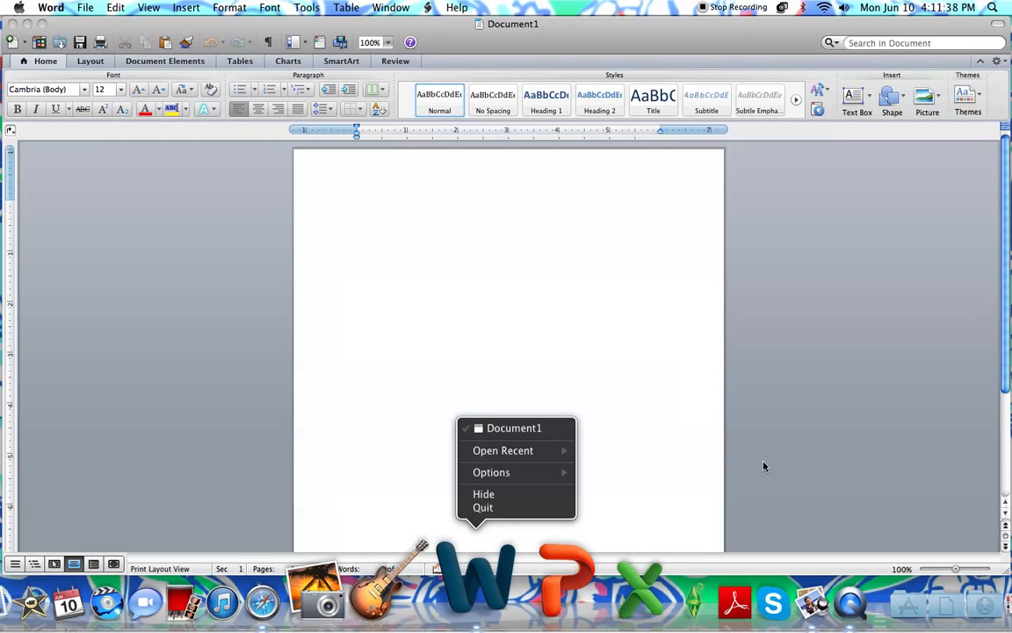
left_click(834, 466)
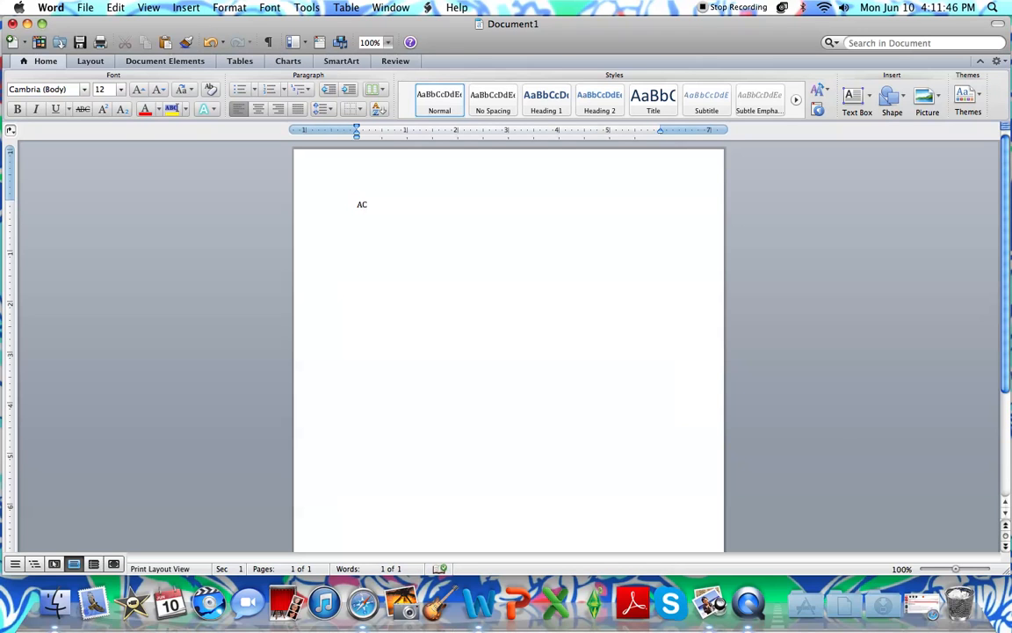
Enlarge the ACB text to font size 130
left_click_drag(374, 205, 334, 206)
left_click(141, 92)
left_click(140, 93)
left_click(140, 92)
left_click(141, 92)
left_click(140, 92)
left_click(140, 92)
left_click(141, 92)
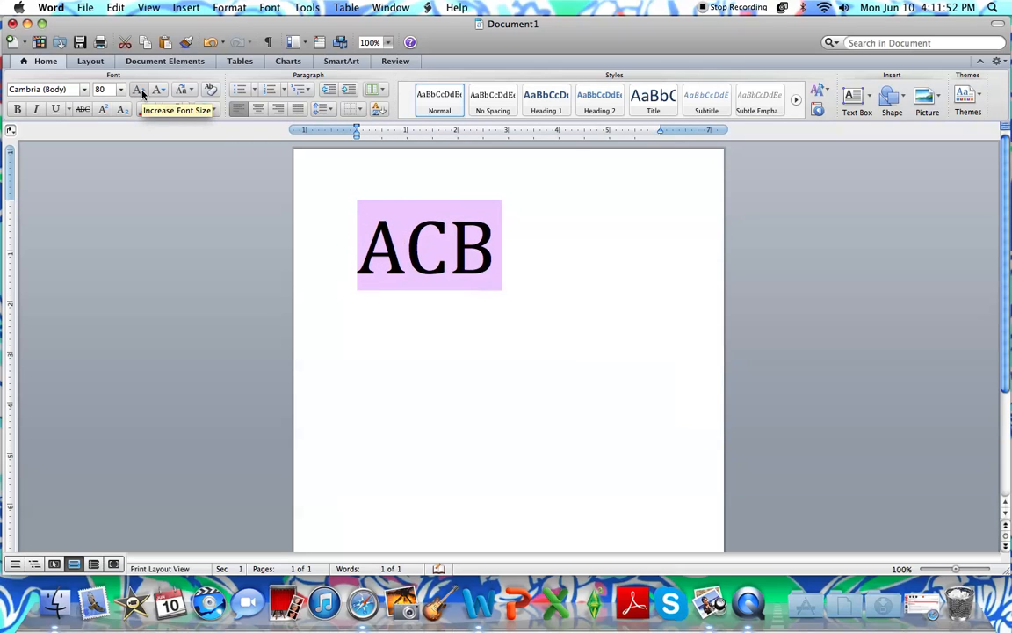
left_click(140, 92)
left_click(140, 92)
left_click(140, 92)
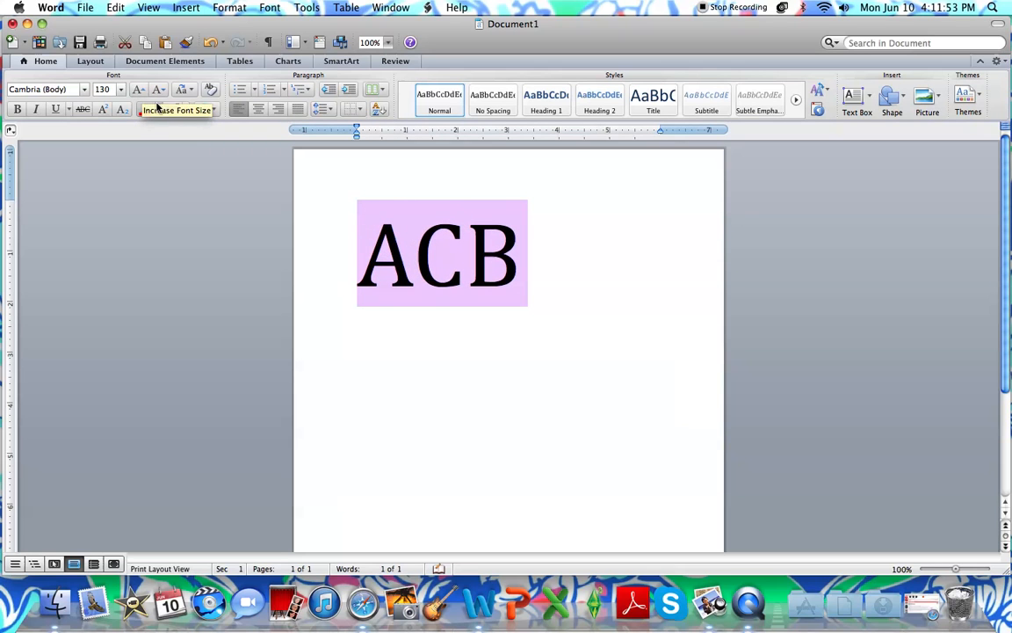
Set the ACB text in the Monogram kk sc font from the Comic Life collection and centre it on the page
left_click(83, 90)
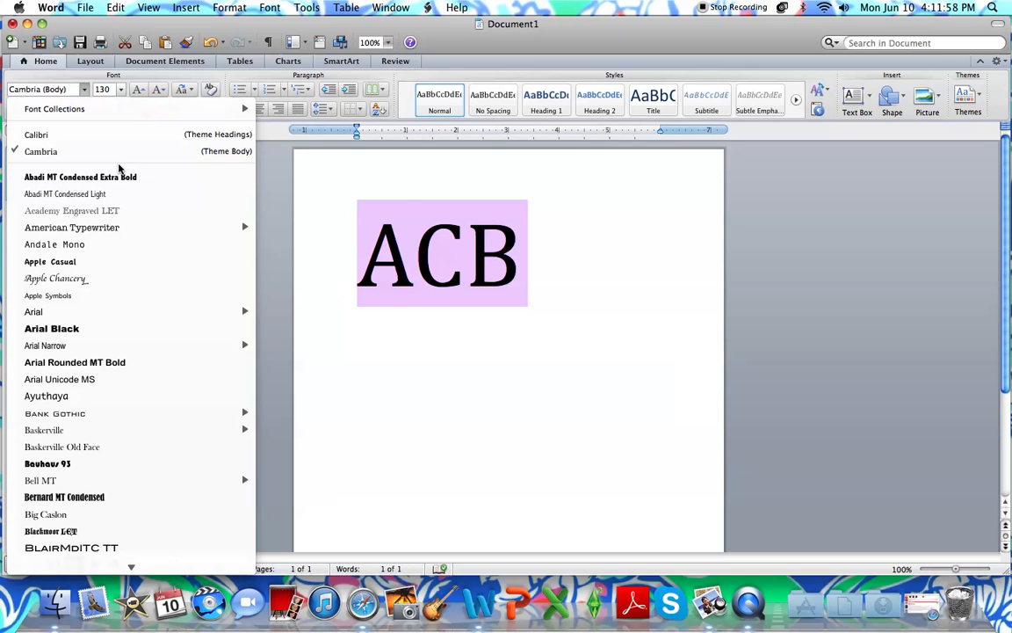
mouse_move(145, 108)
mouse_move(299, 109)
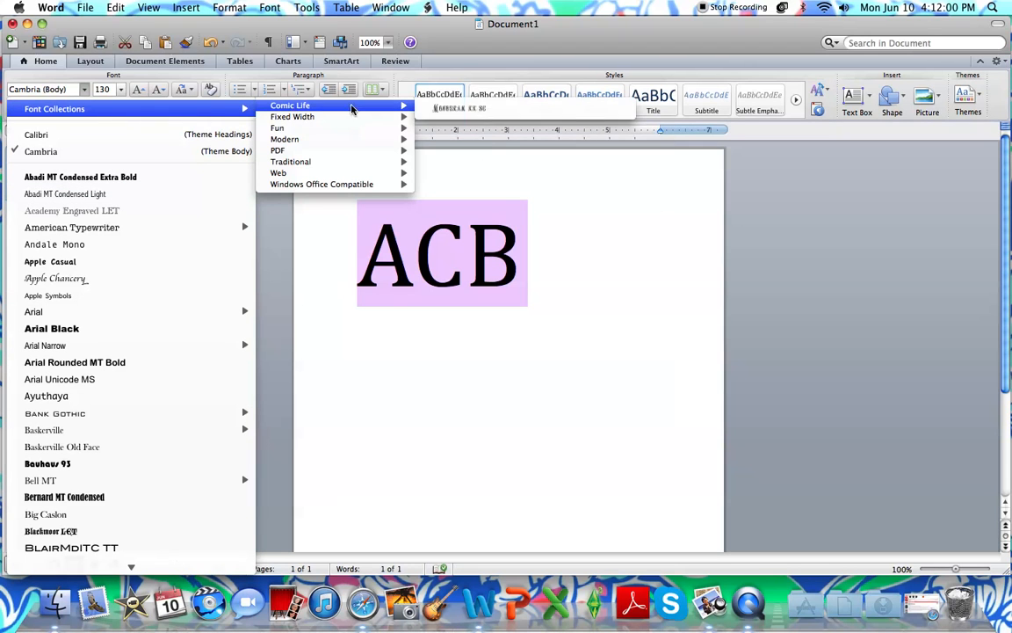
left_click(458, 108)
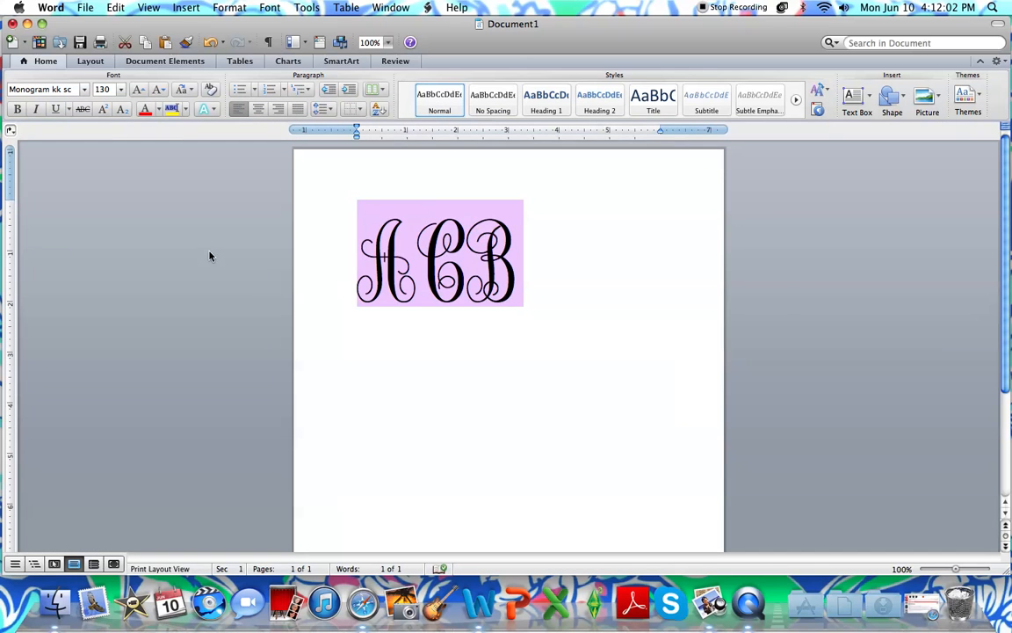
left_click(258, 109)
left_click(865, 321)
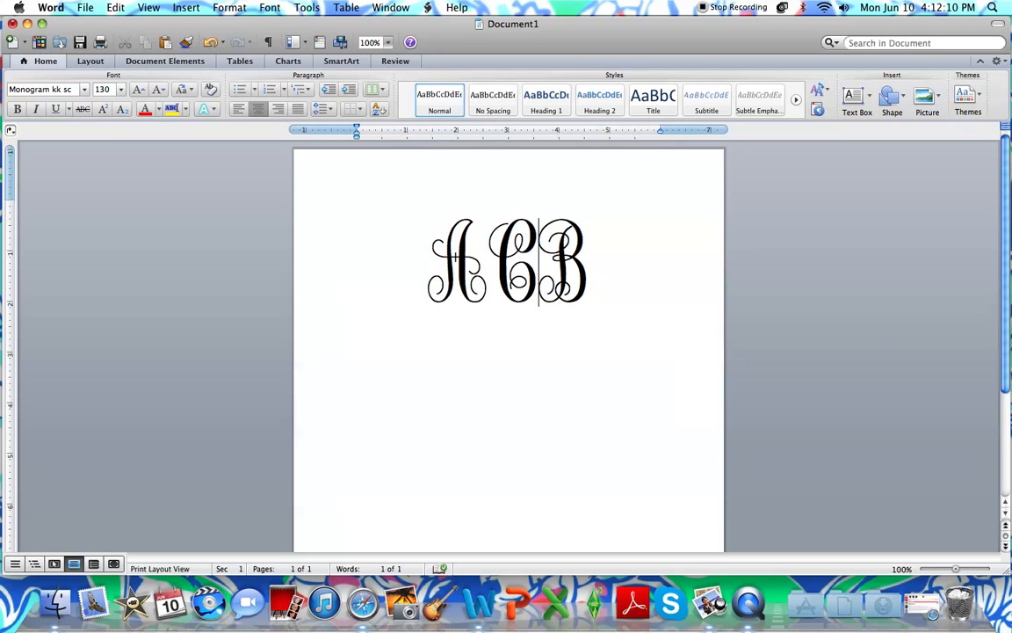
Retype the middle letter C and clear all the text from the document
key("BackSpace")
type("C")
key("Right")
key("super+a")
key("BackSpace")
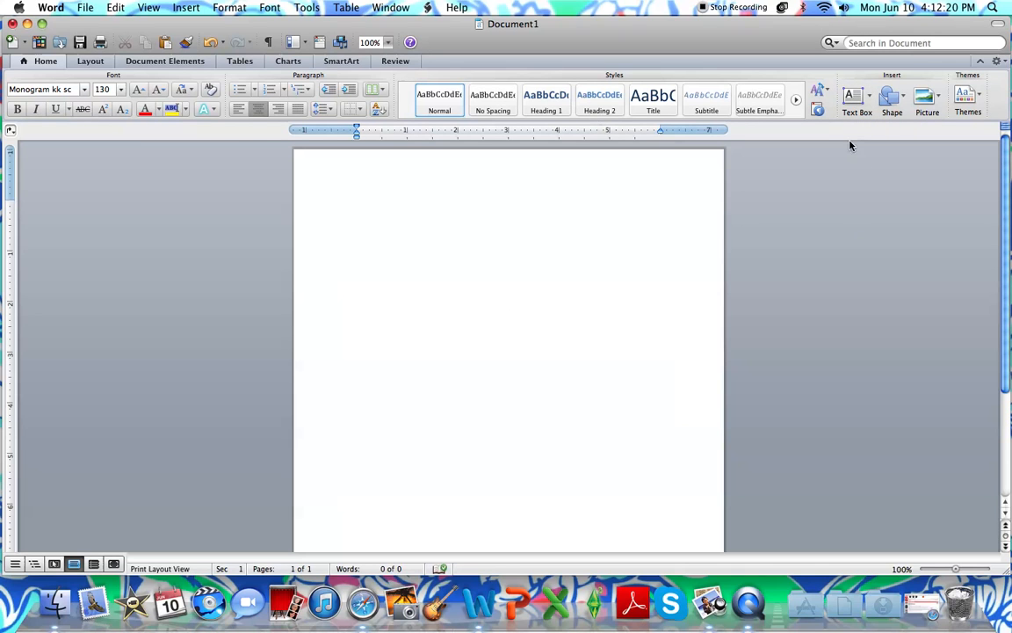
Draw a text box about 3 by 3.5 inches near the page's upper left corner and enter the letter A
left_click(856, 98)
left_click_drag(332, 194, 477, 377)
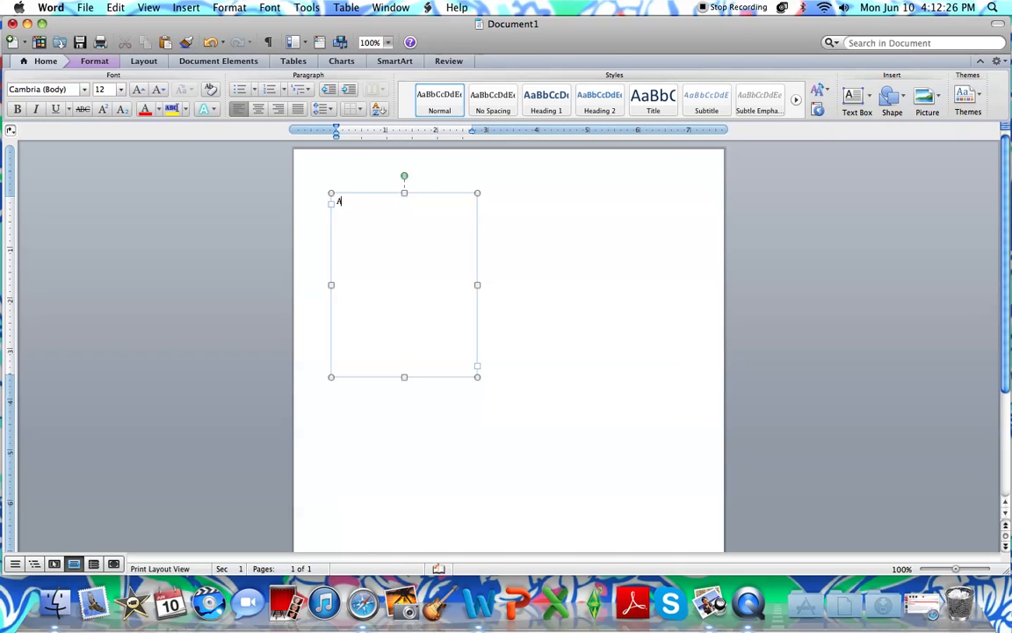
Format the letter A in the text box with the Monogram kk sc font at size 200
key("super+a")
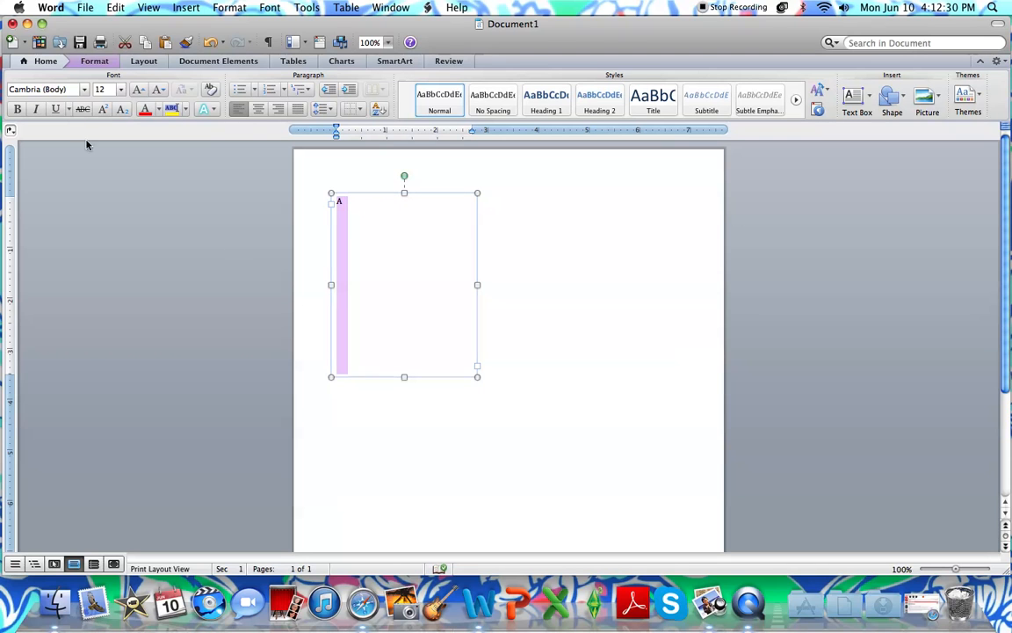
left_click(82, 89)
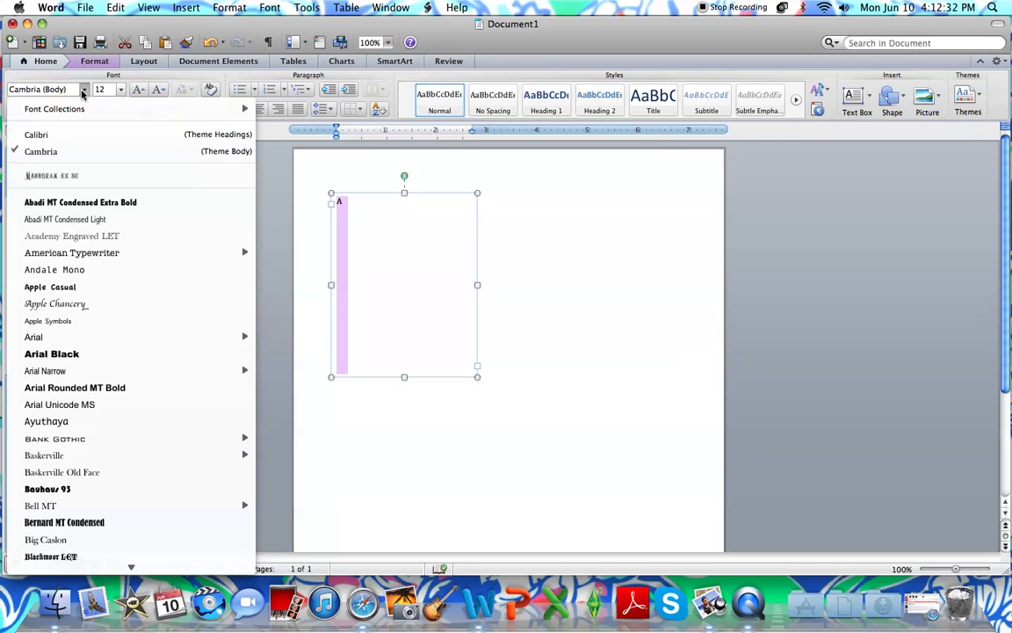
left_click(121, 176)
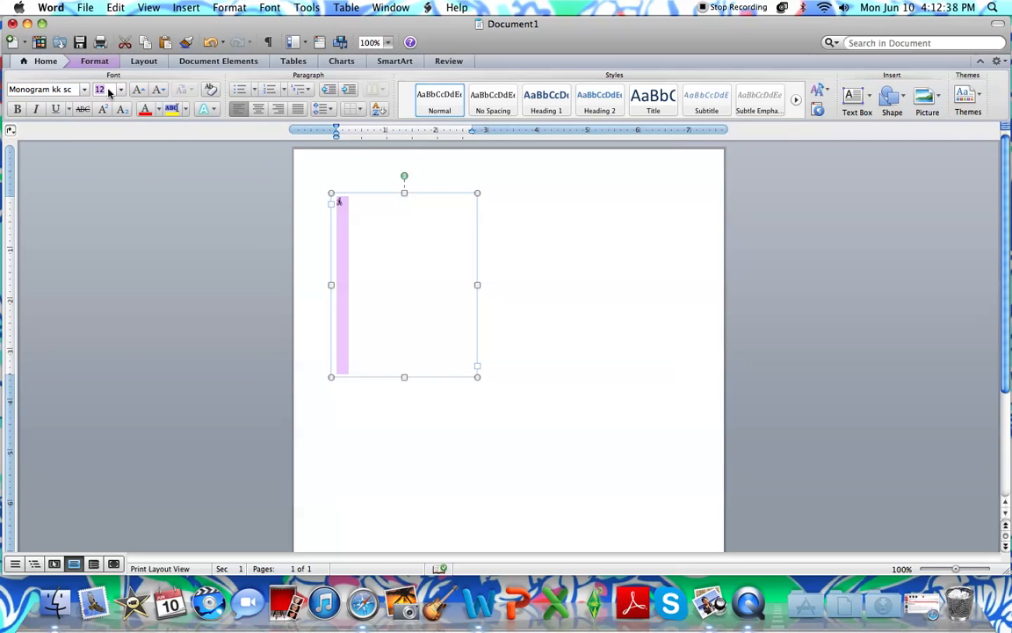
type("200")
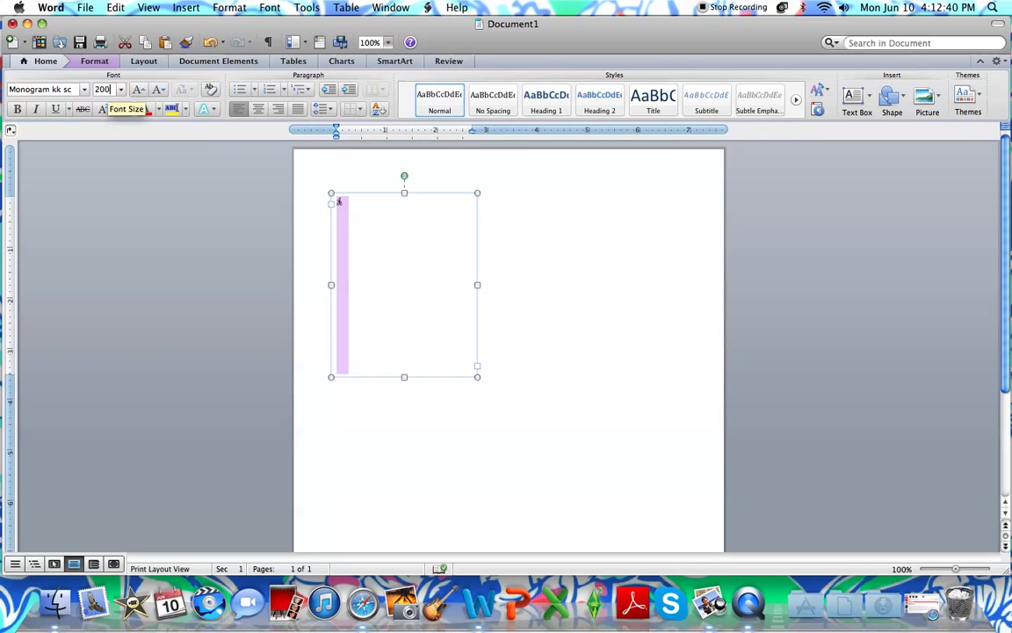
key("Return")
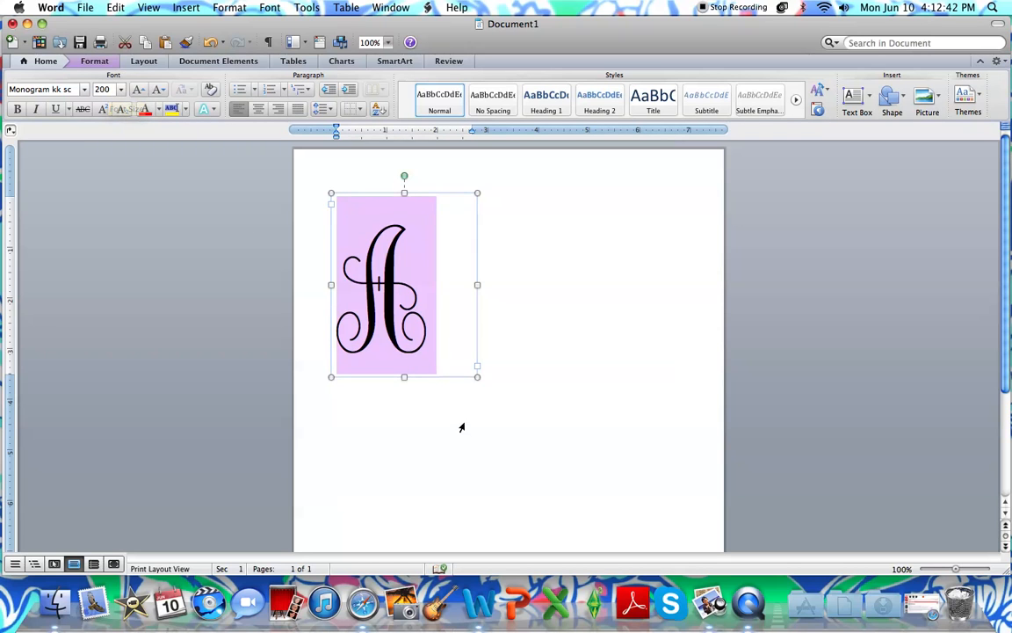
Narrow the letter A's text box to about 2 inches wide so it fits the letter, and deselect it
left_click(473, 376)
left_click_drag(473, 376, 433, 376)
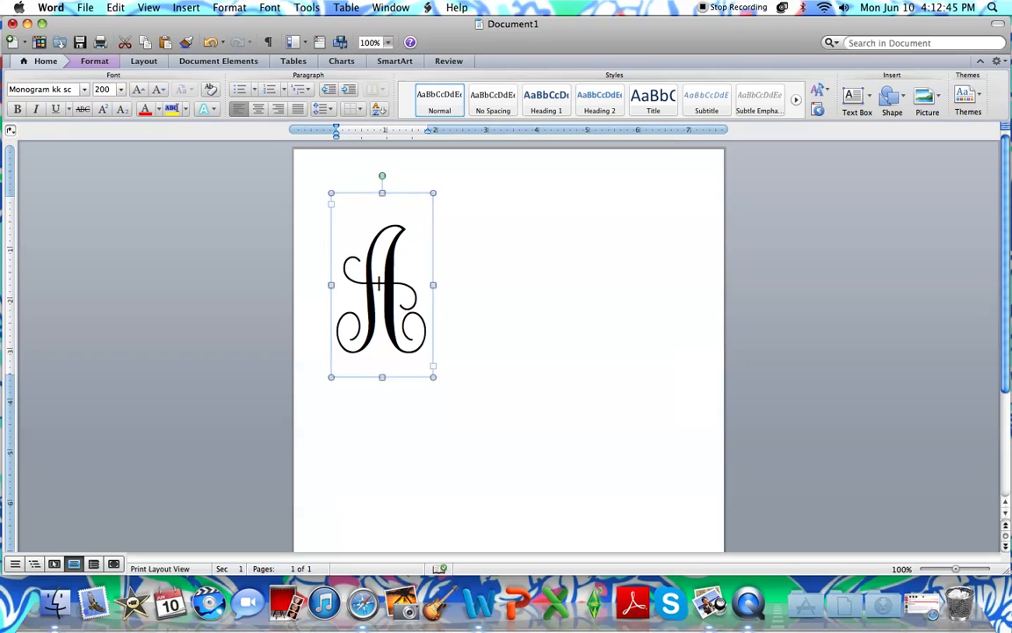
left_click(800, 360)
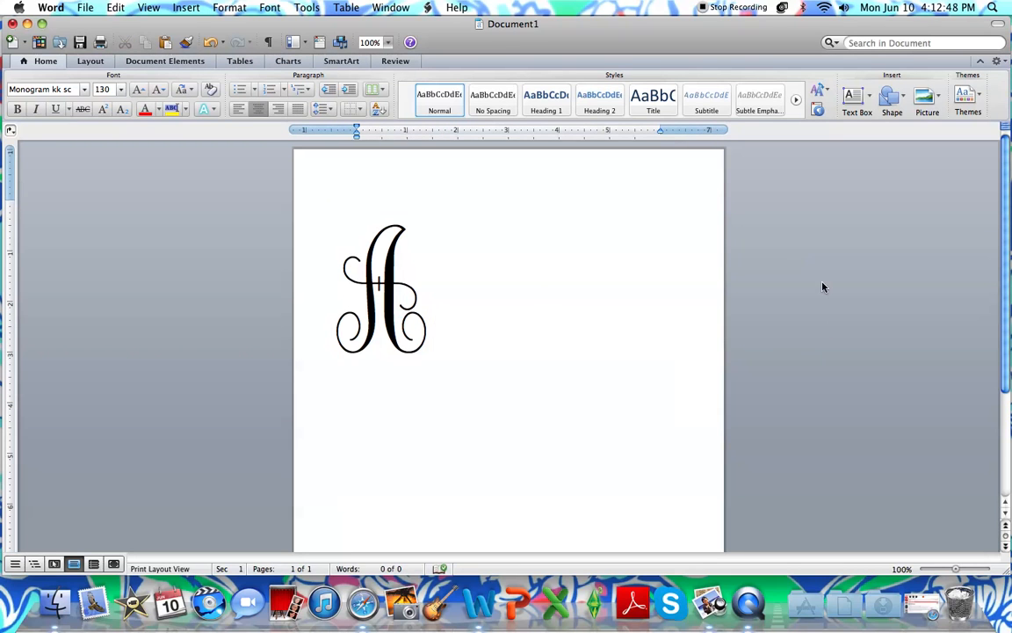
Draw a text box about 3 by 4 inches to the right of the letter A and enter the letter C
left_click(848, 103)
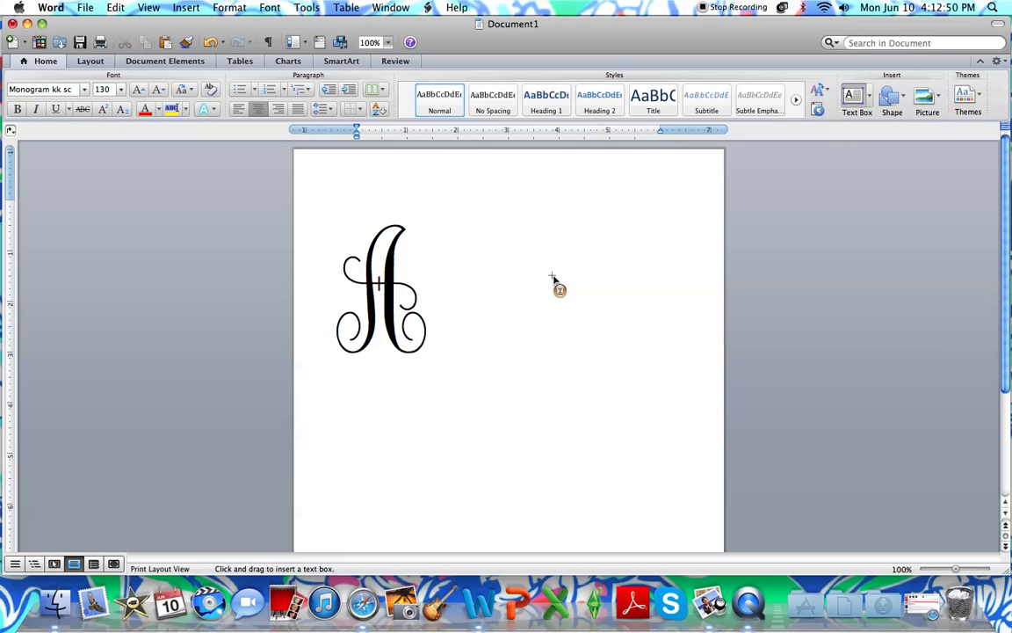
left_click_drag(476, 218, 623, 415)
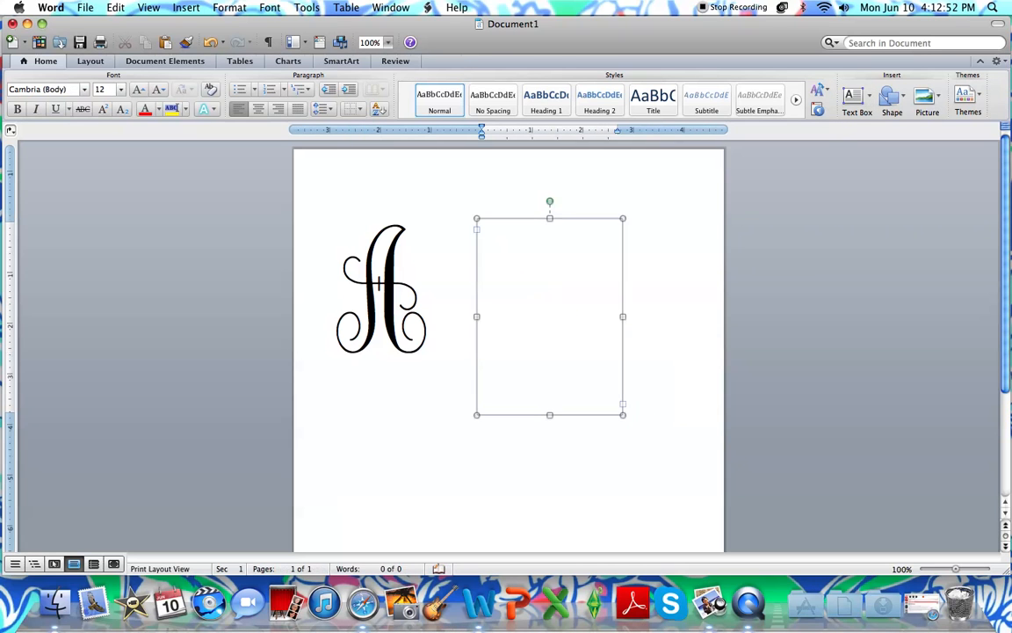
type("C")
Format the letter C with the Monogram kk sc font at size 300
key("super+a")
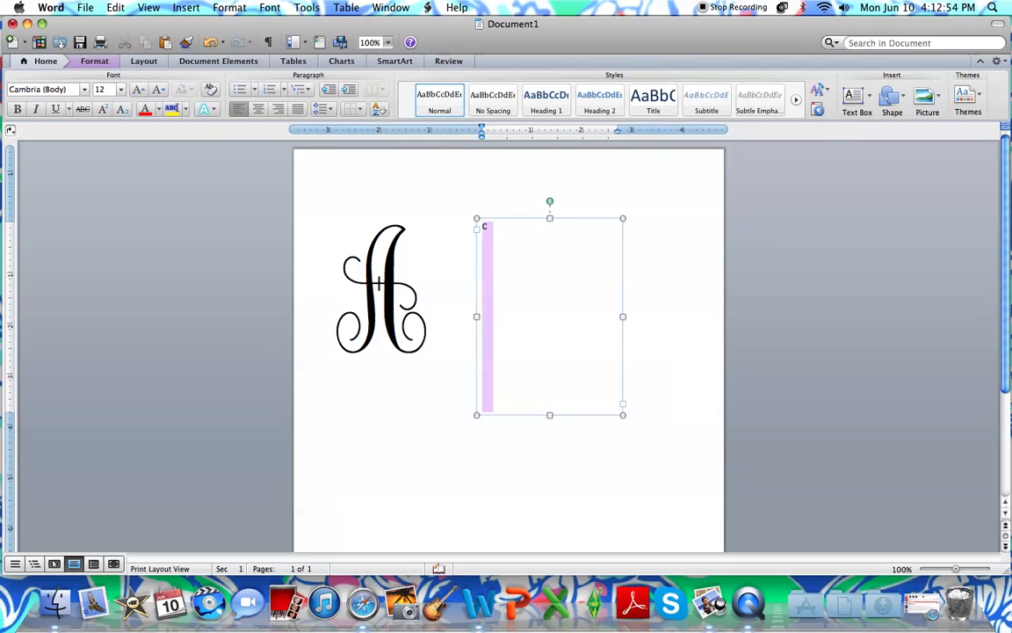
left_click(83, 88)
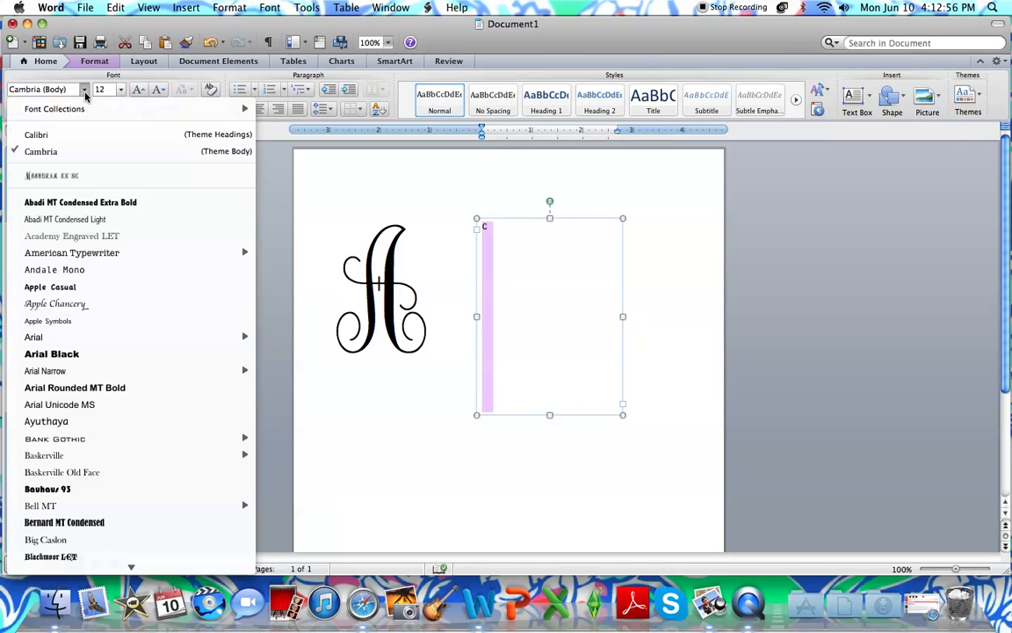
left_click(79, 178)
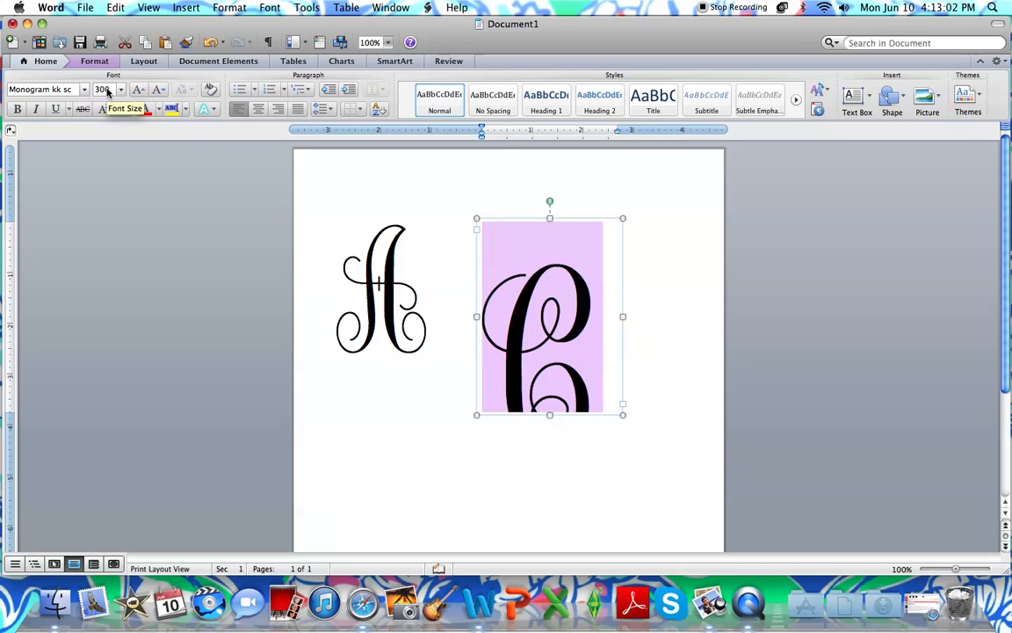
Resize the C's text box to about 2.8 by 4.9 inches to fit the whole letter and move it beside the A
left_click_drag(622, 415, 616, 466)
left_click_drag(568, 416, 512, 366)
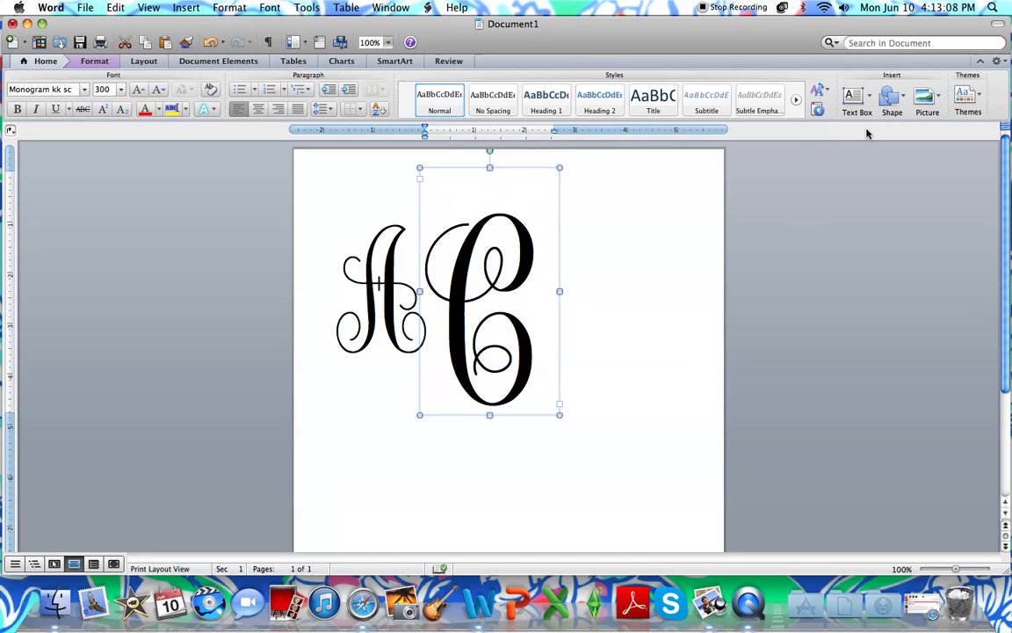
Draw a text box about 1.9 by 4.4 inches to the right of the C and enter the letter B
left_click(852, 97)
left_click_drag(578, 219, 673, 439)
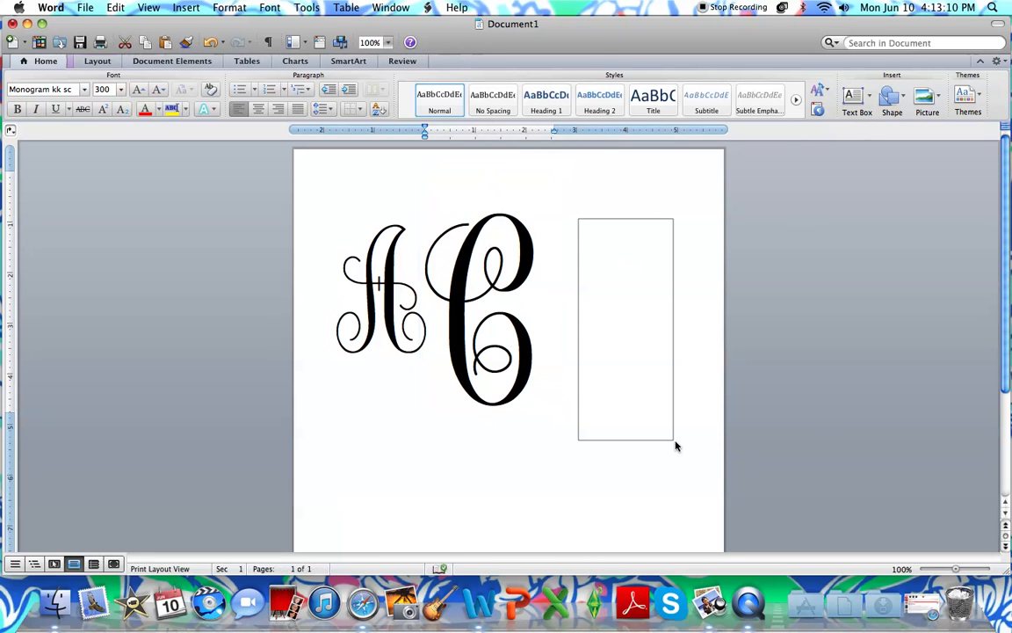
type("B")
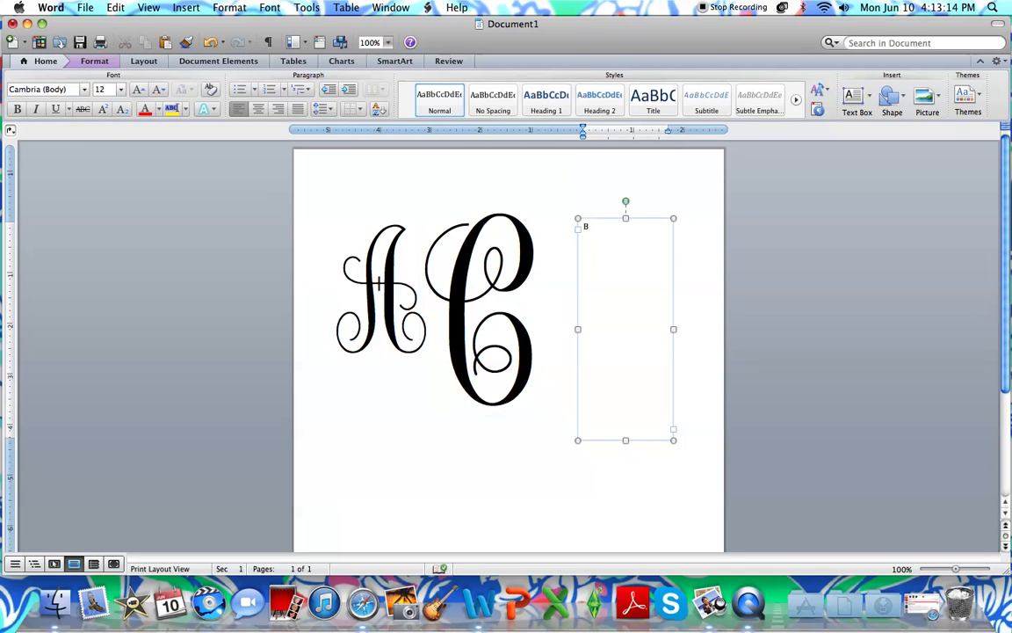
Format the letter B with the Monogram kk sc font at size 200 and shrink its text box to about 1.6 by 3.5 inches
left_click_drag(588, 227, 583, 305)
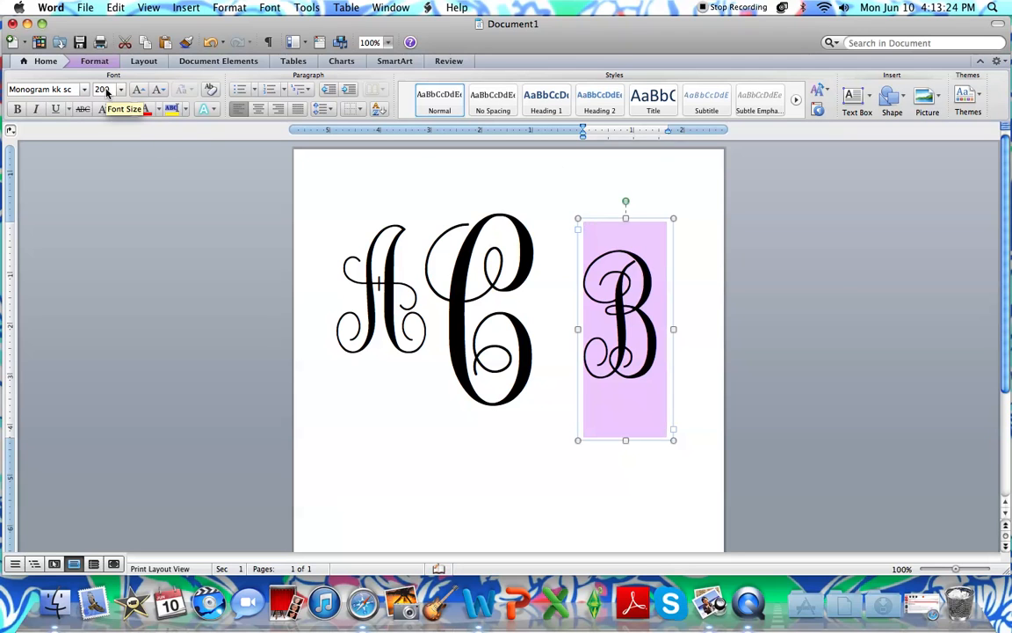
left_click_drag(674, 440, 661, 395)
Arrange the A and B text boxes tightly on either side of the large C at matching heights, and leave nothing selected
left_click_drag(389, 310, 407, 341)
left_click_drag(617, 350, 567, 361)
left_click_drag(410, 336, 412, 327)
left_click_drag(582, 361, 593, 327)
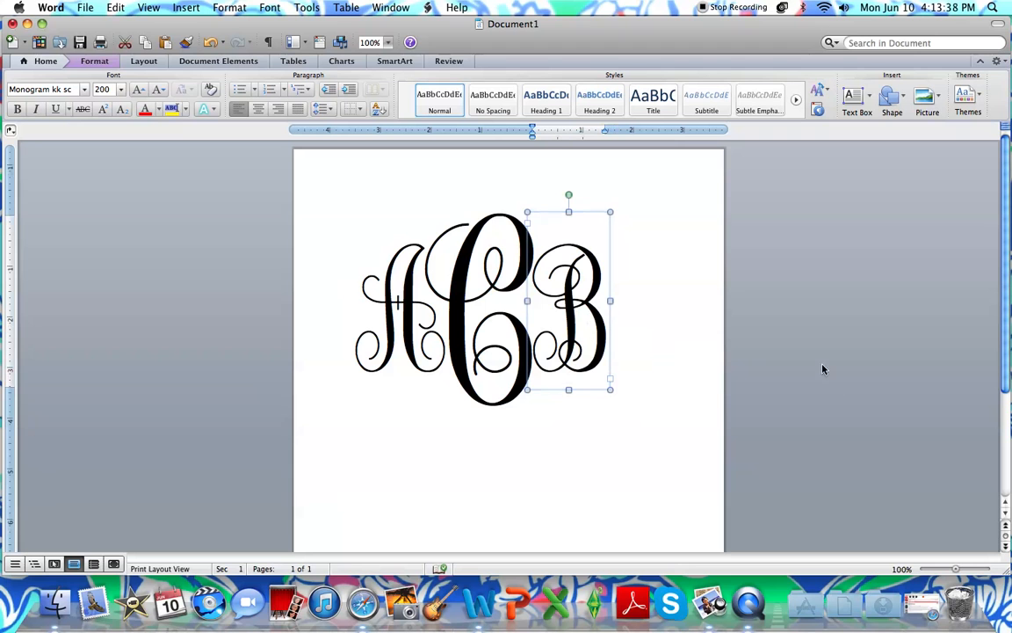
left_click_drag(957, 570, 946, 569)
left_click(707, 400)
left_click(492, 283)
left_click_drag(488, 283, 482, 280)
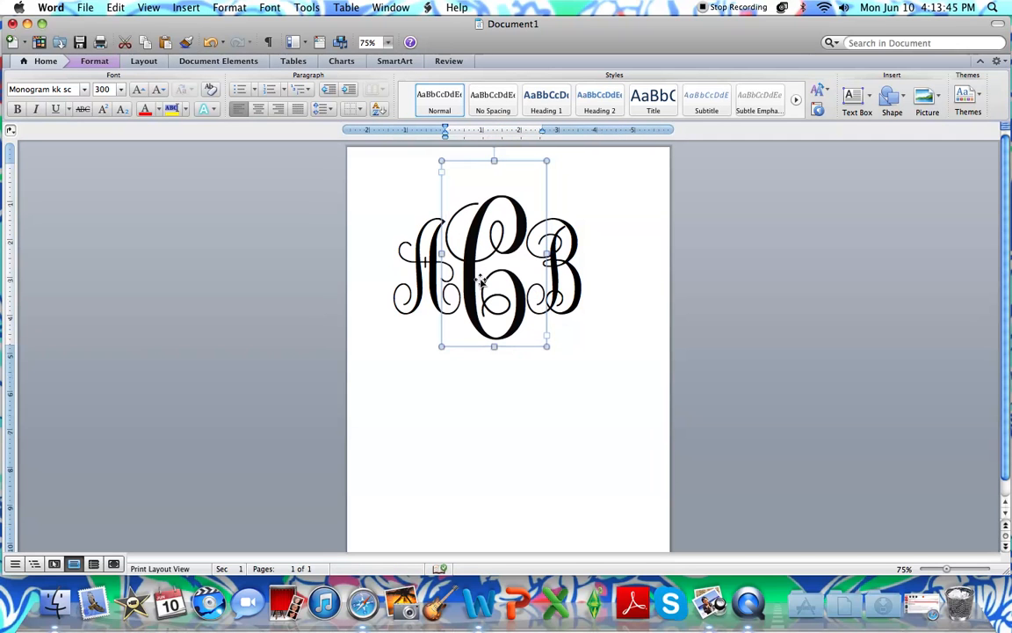
left_click(827, 333)
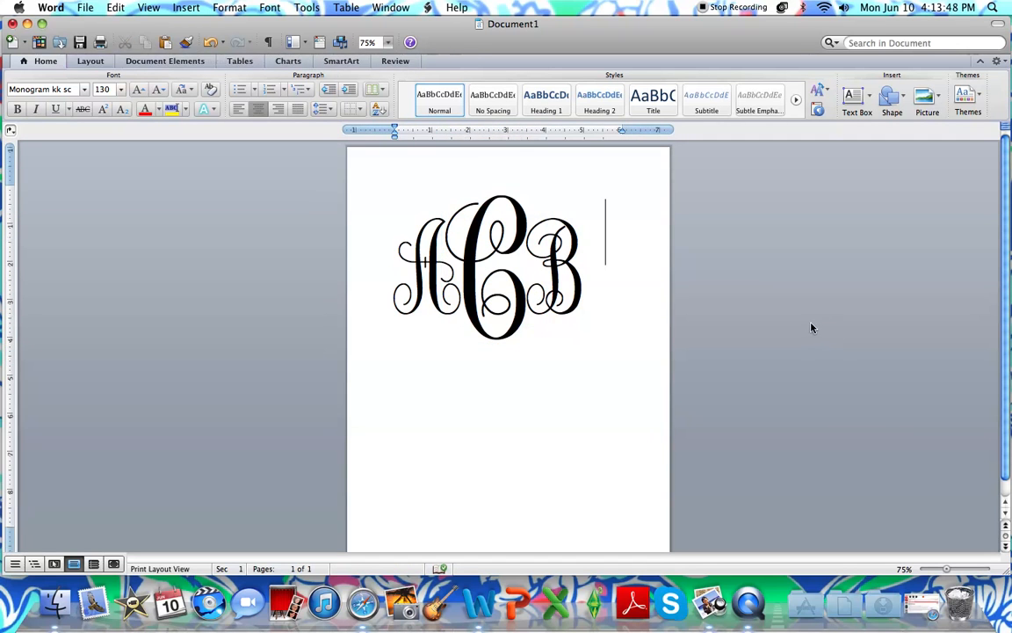
Open Lilly blue flowers.jpg from the desktop in Preview to view the pattern, close it and return to the Word document
key("F11")
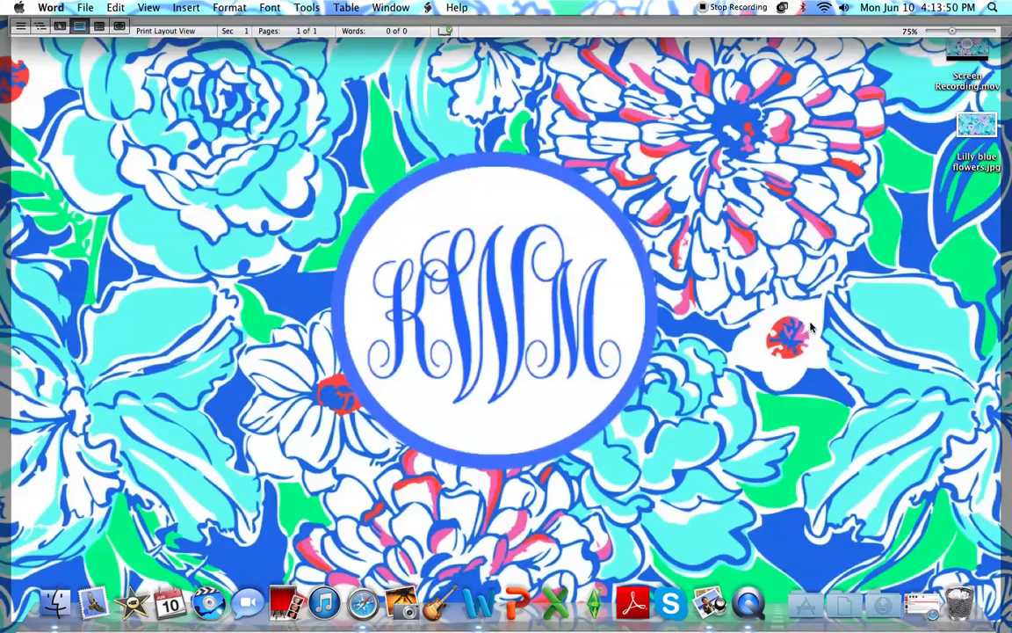
double_click(977, 128)
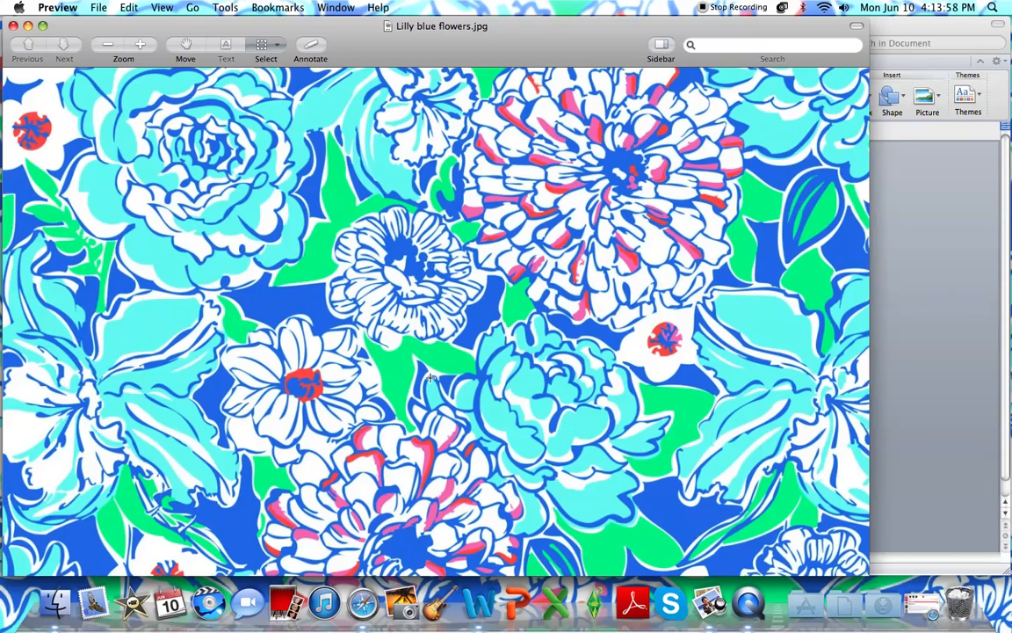
key("super+w")
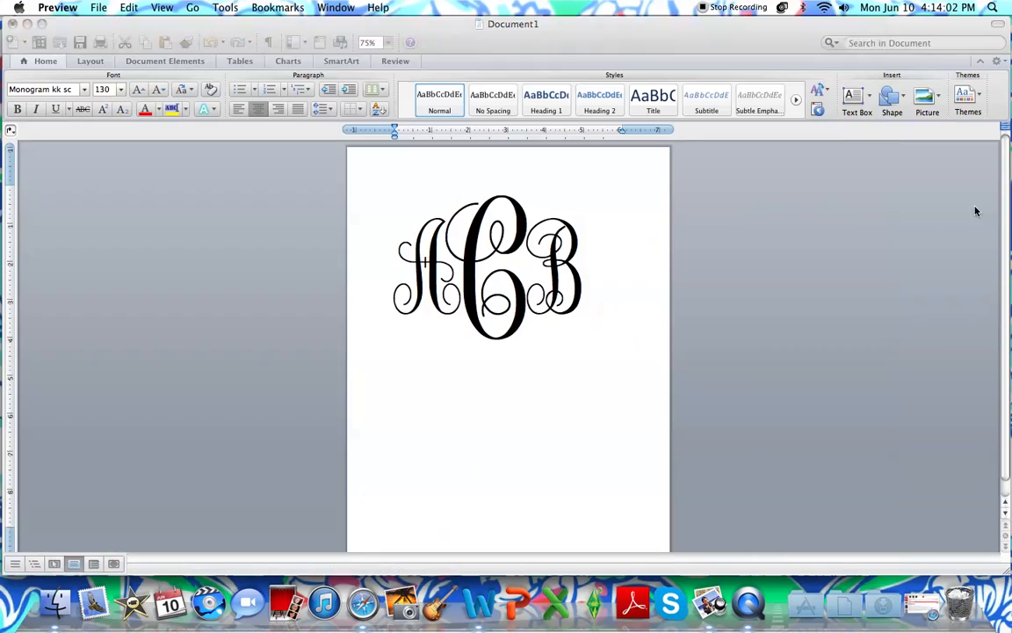
left_click(975, 211)
Change the letter A's font colour to the Aqua crayon colour
left_click(430, 281)
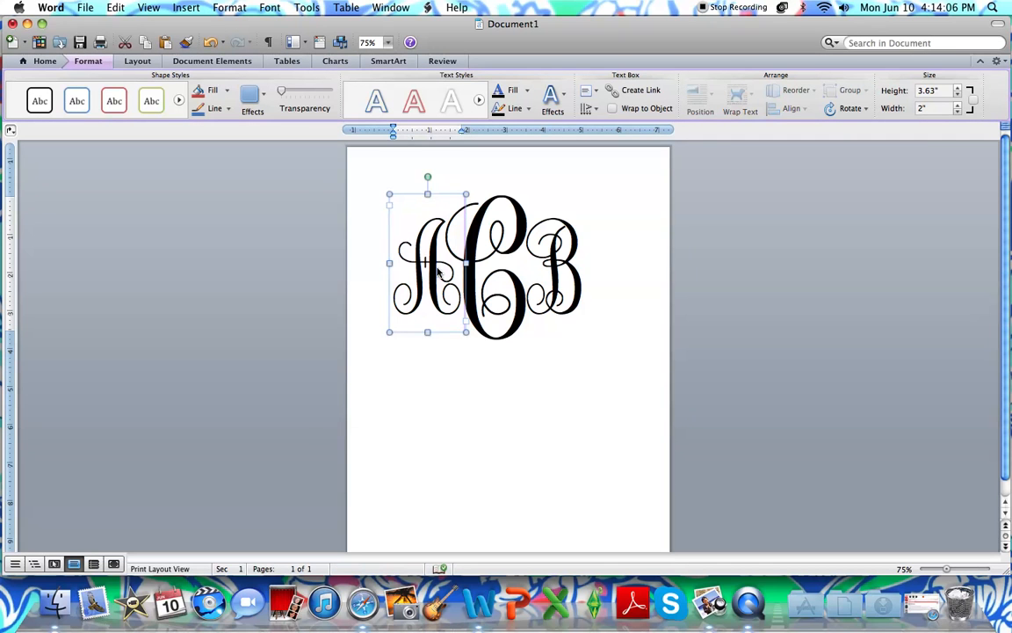
double_click(426, 273)
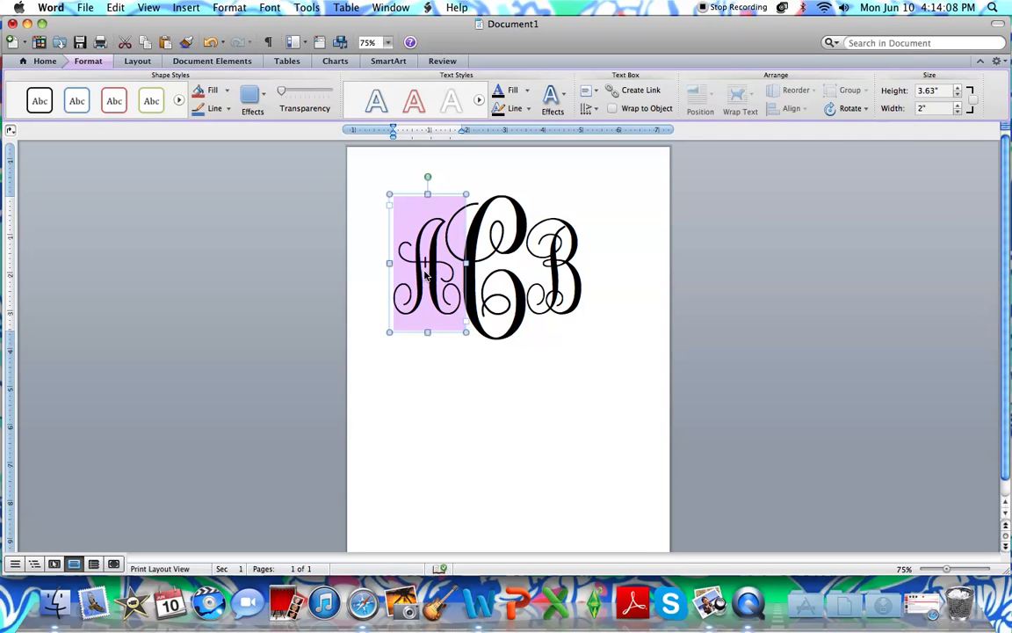
left_click(42, 60)
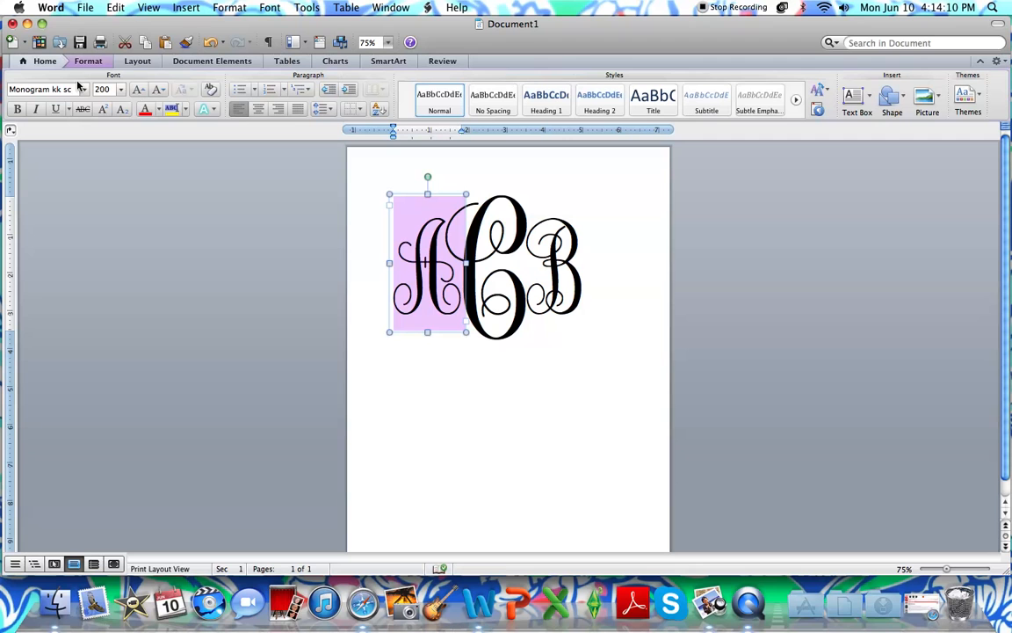
left_click(159, 110)
left_click(187, 264)
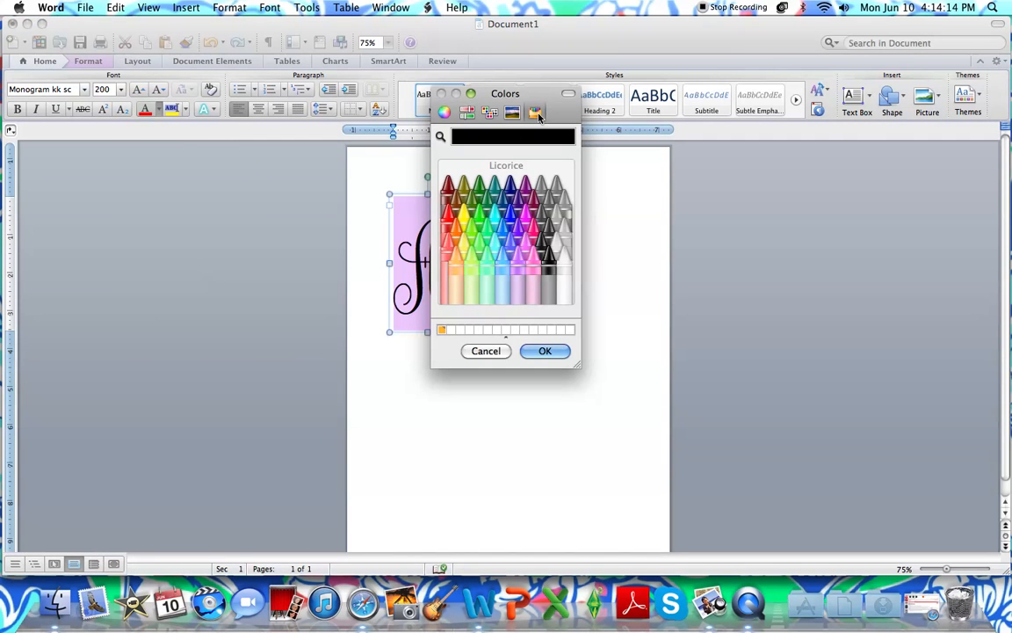
left_click(502, 230)
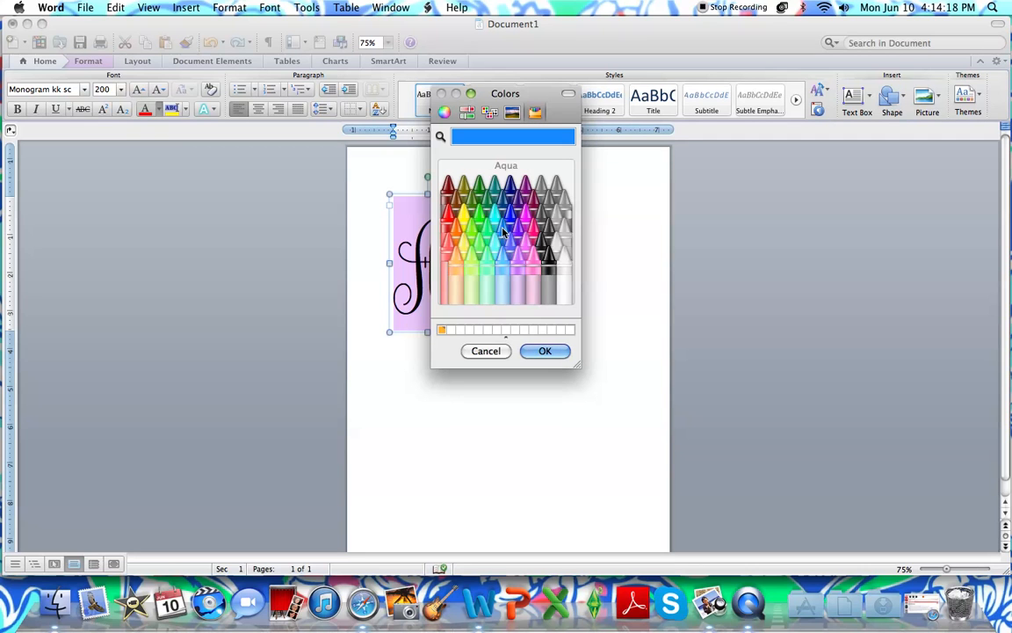
left_click(542, 354)
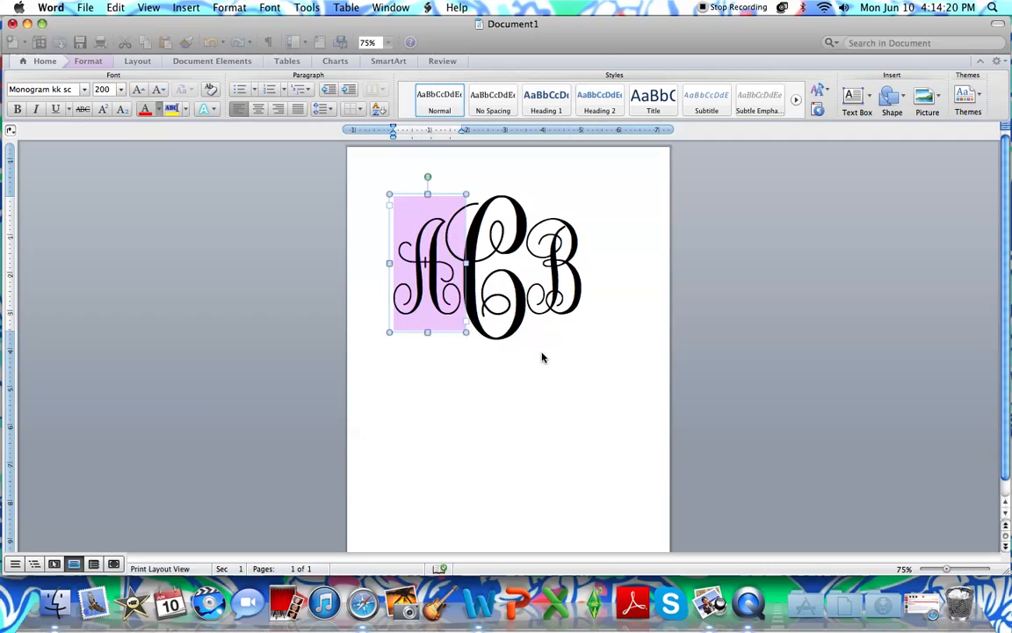
Apply the same Aqua font colour to the middle letter C
left_click(490, 260)
left_click_drag(526, 264, 392, 275)
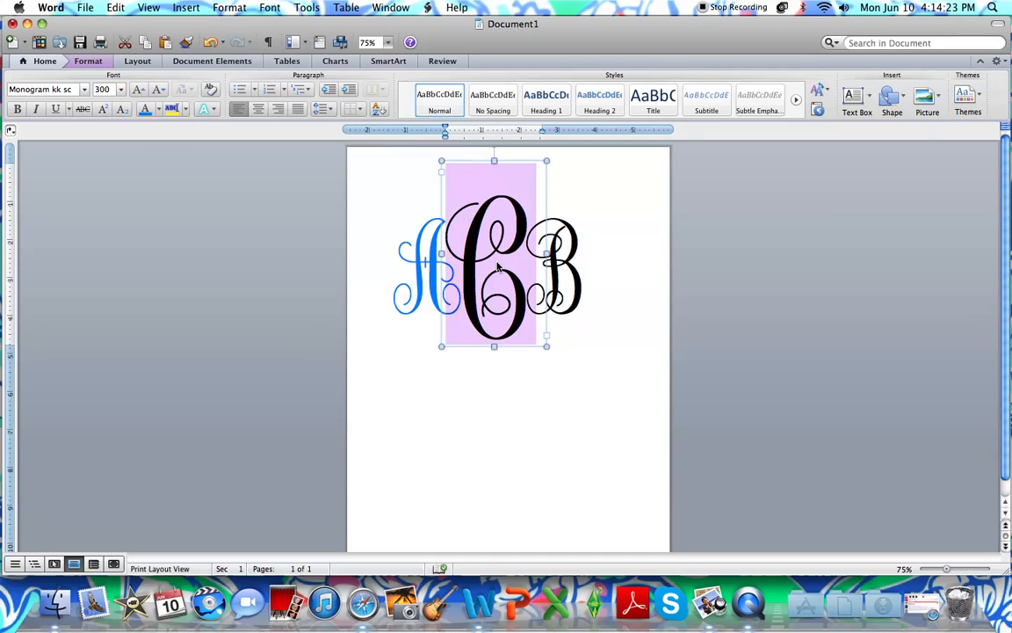
left_click(145, 109)
Apply the same Aqua font colour to the letter B and deselect it
left_click(571, 279)
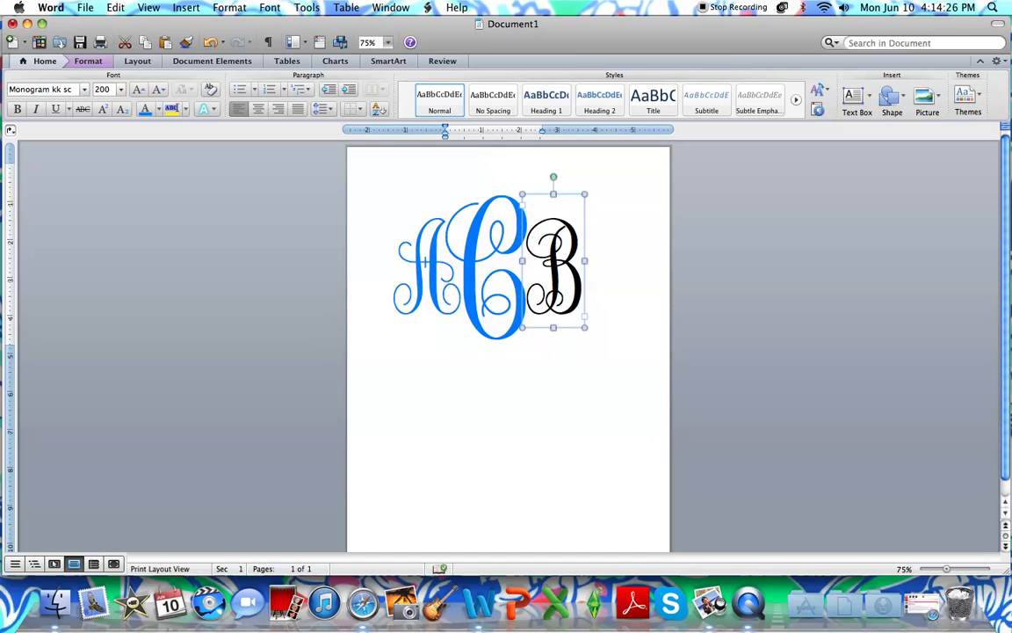
double_click(559, 278)
left_click(559, 277)
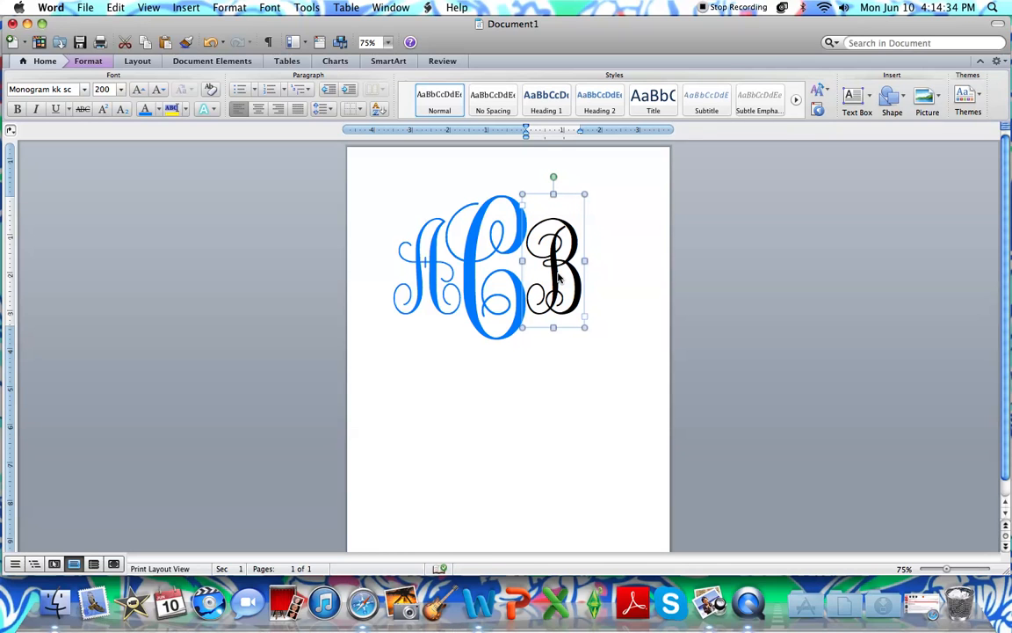
left_click(561, 278)
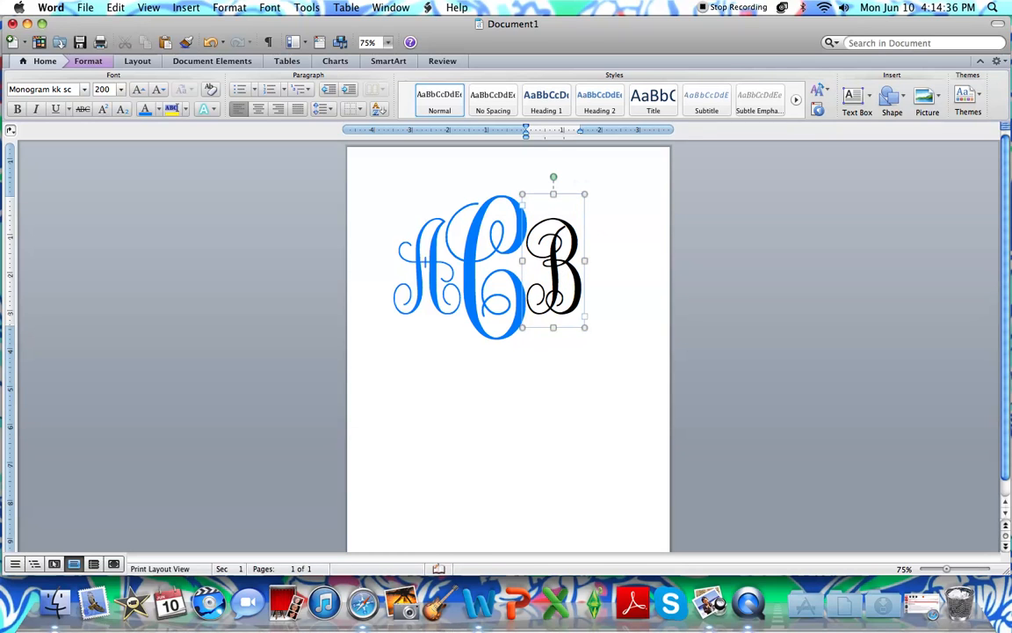
double_click(560, 278)
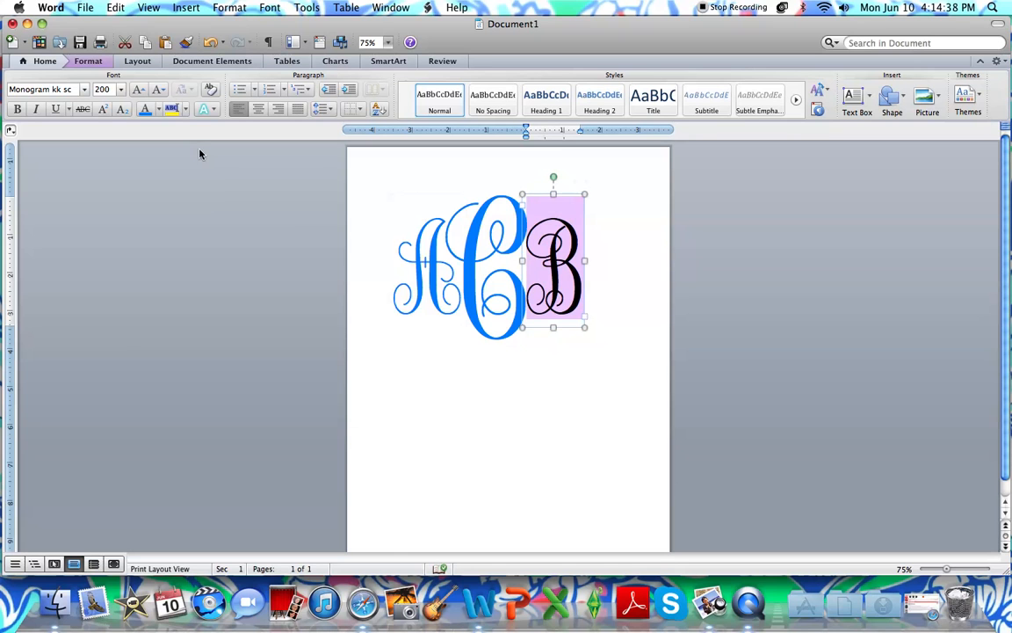
left_click(146, 105)
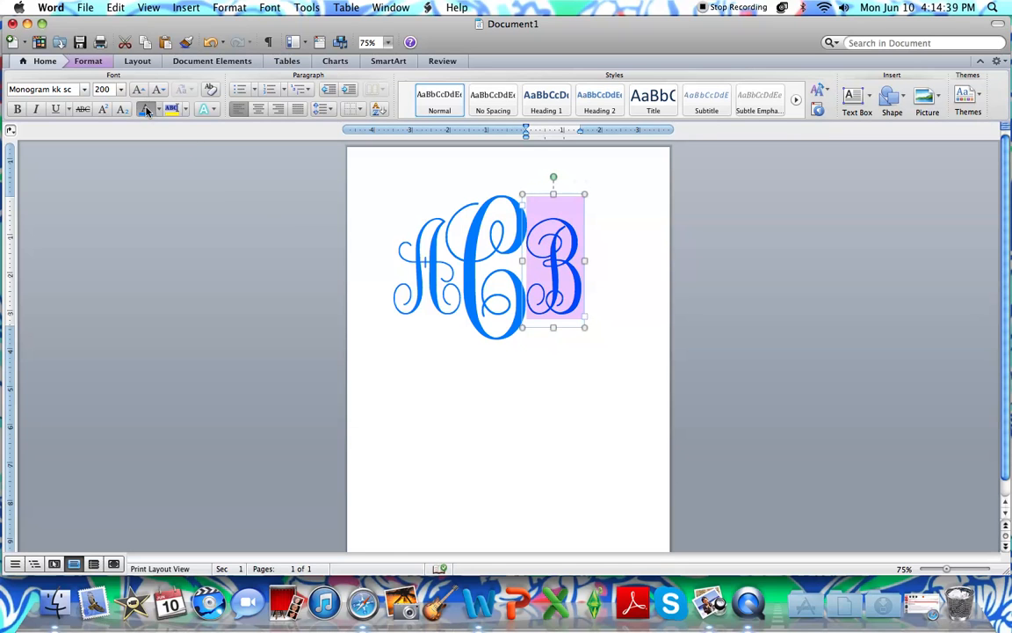
left_click(725, 331)
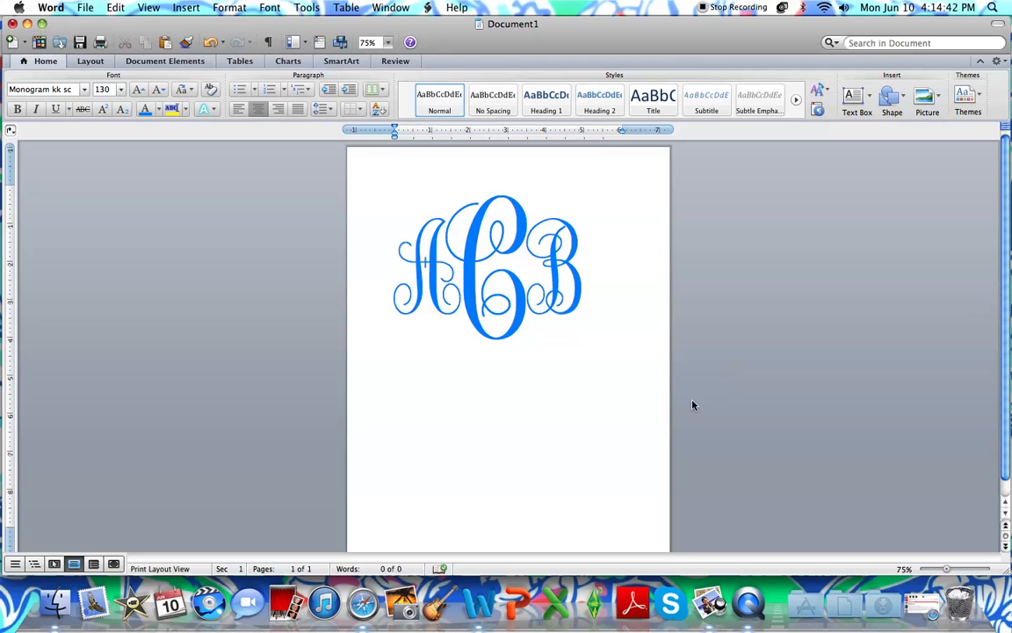
View the circled monogram on the desktop wallpaper, and push the document's monogram down the page by inserting two blank lines above it
key("F11")
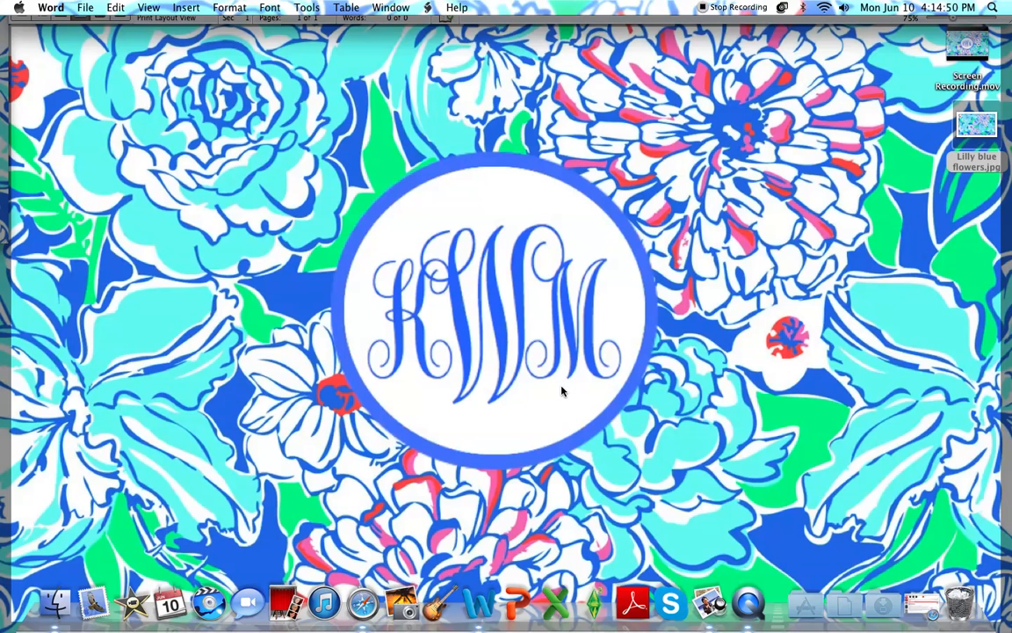
key("F11")
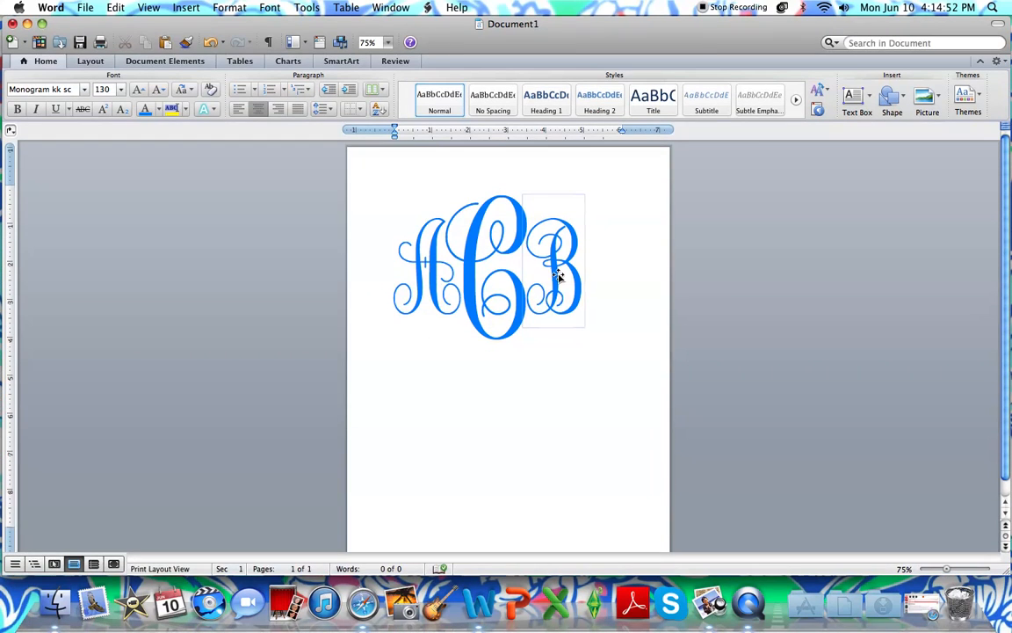
key("Return")
key("Return")
left_click(521, 213)
Draw an ellipse from the basic shapes above the monogram and enlarge it to 7.5" wide and 9.88" high
left_click(891, 97)
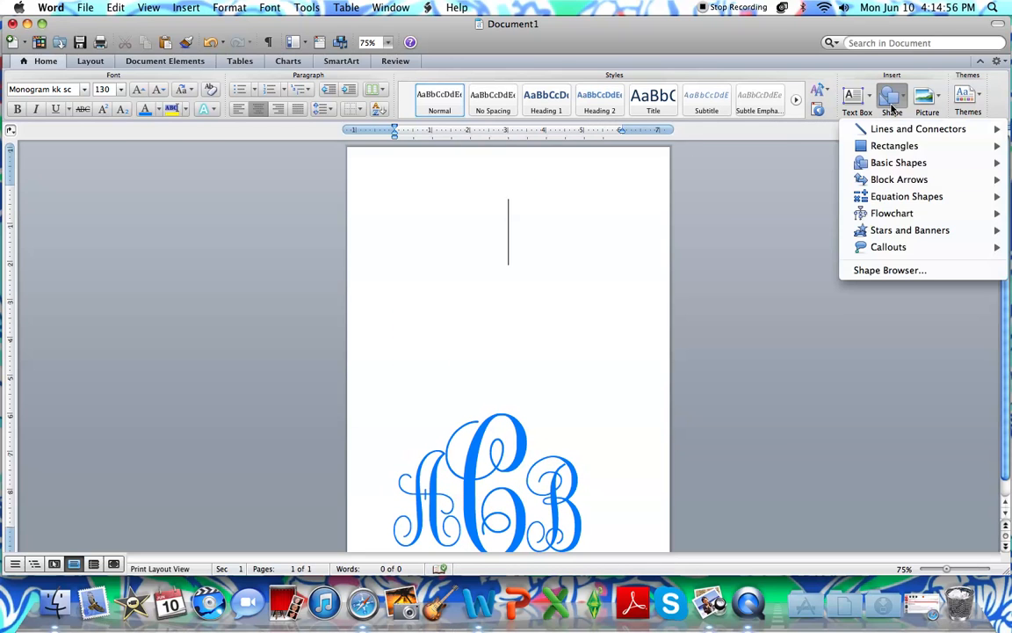
mouse_move(932, 153)
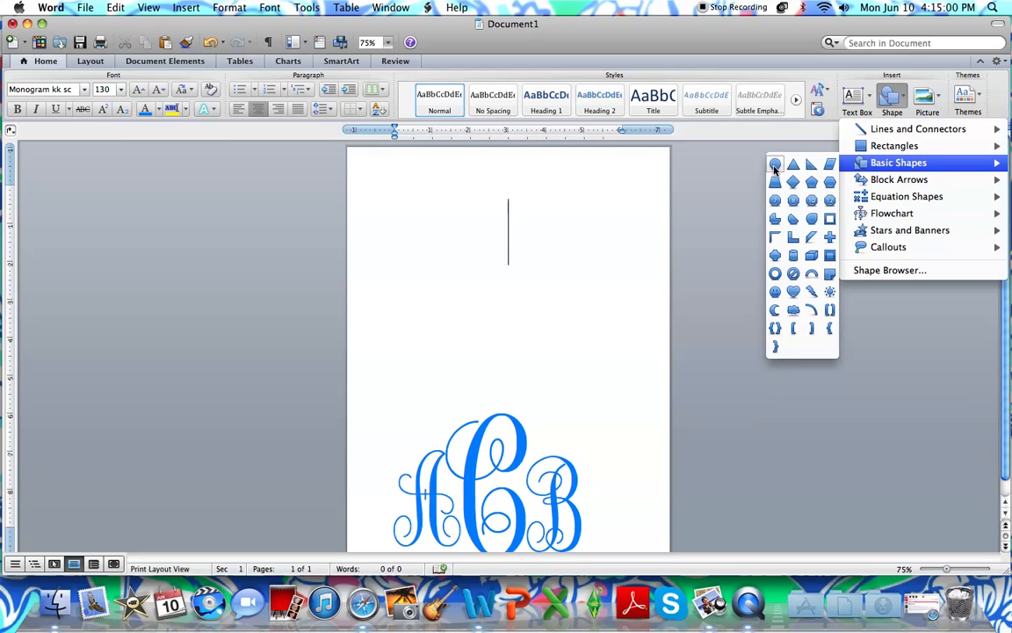
left_click(776, 167)
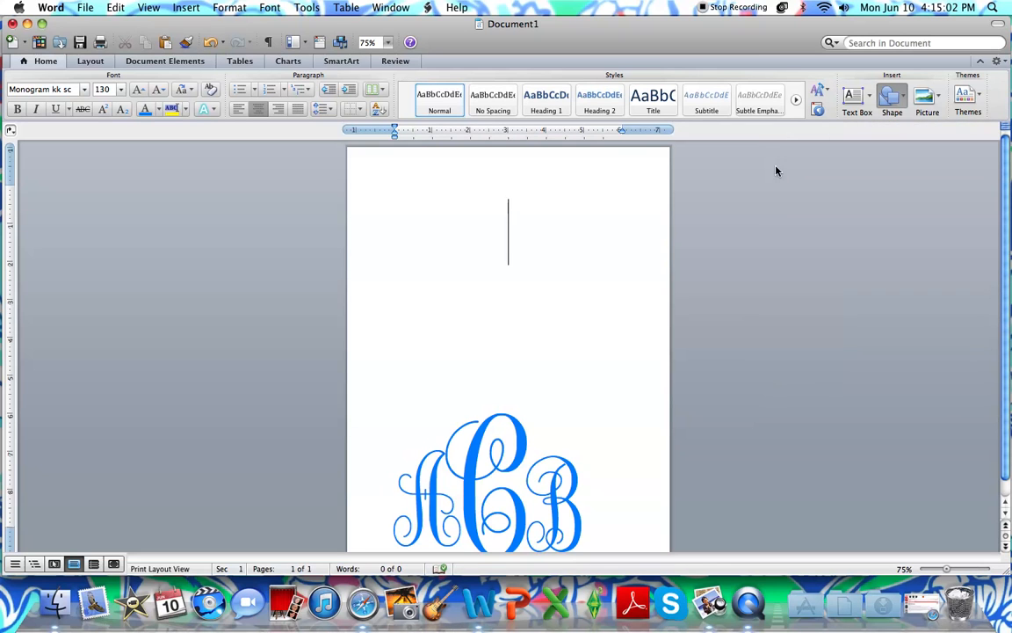
left_click_drag(409, 195, 635, 414)
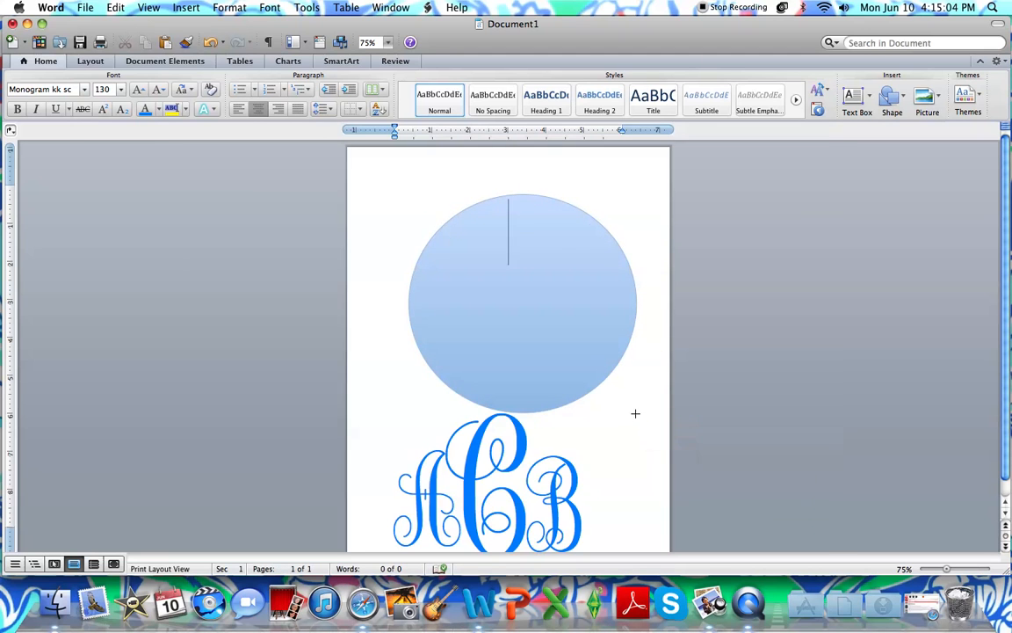
left_click_drag(472, 413, 458, 527)
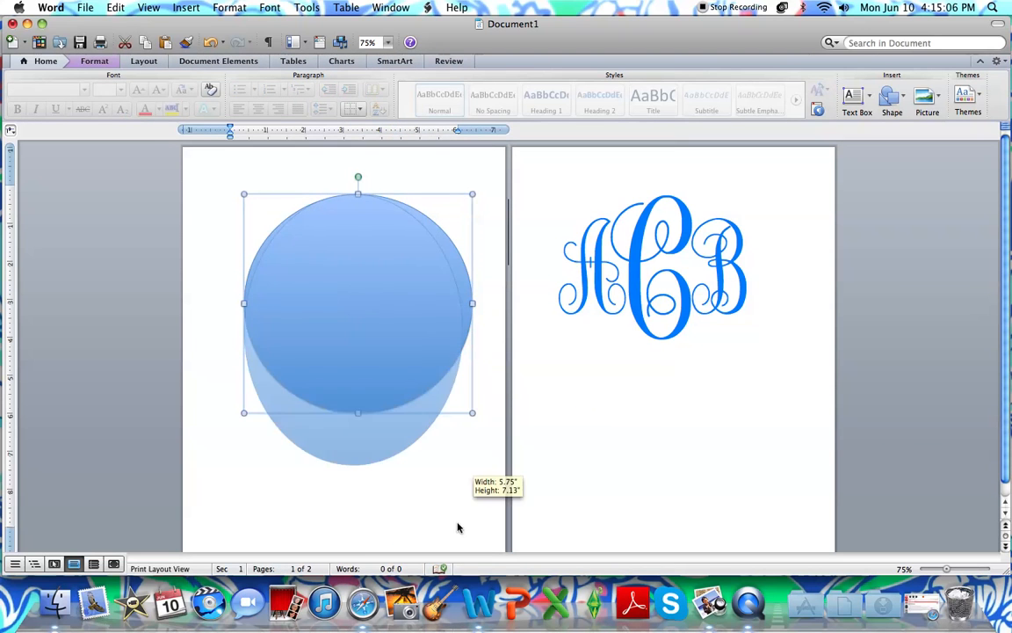
Fill the ellipse with the Aqua crayon colour and deselect it
left_click(93, 62)
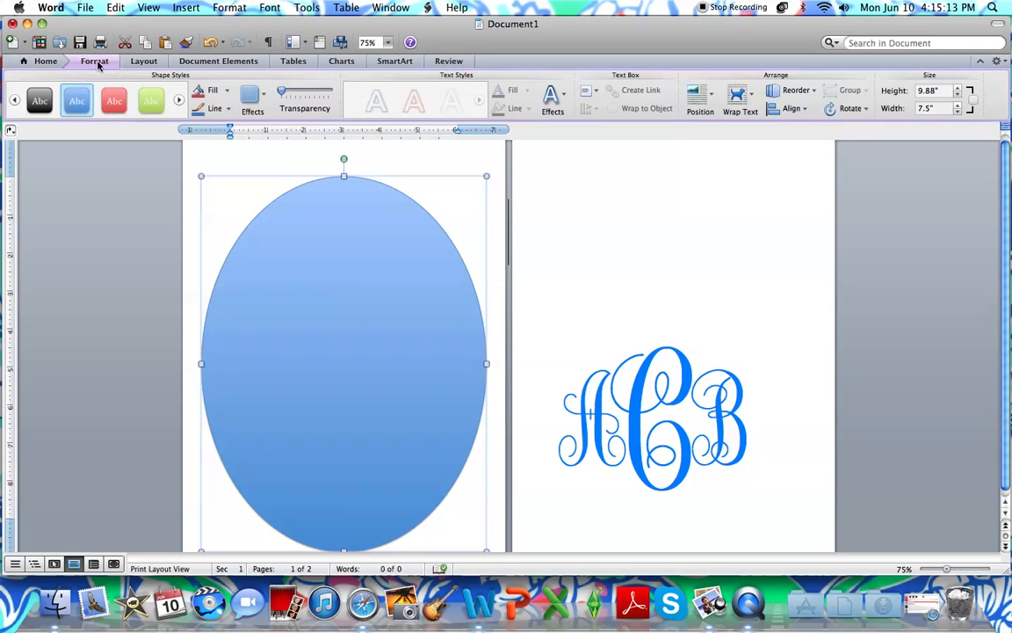
left_click(225, 91)
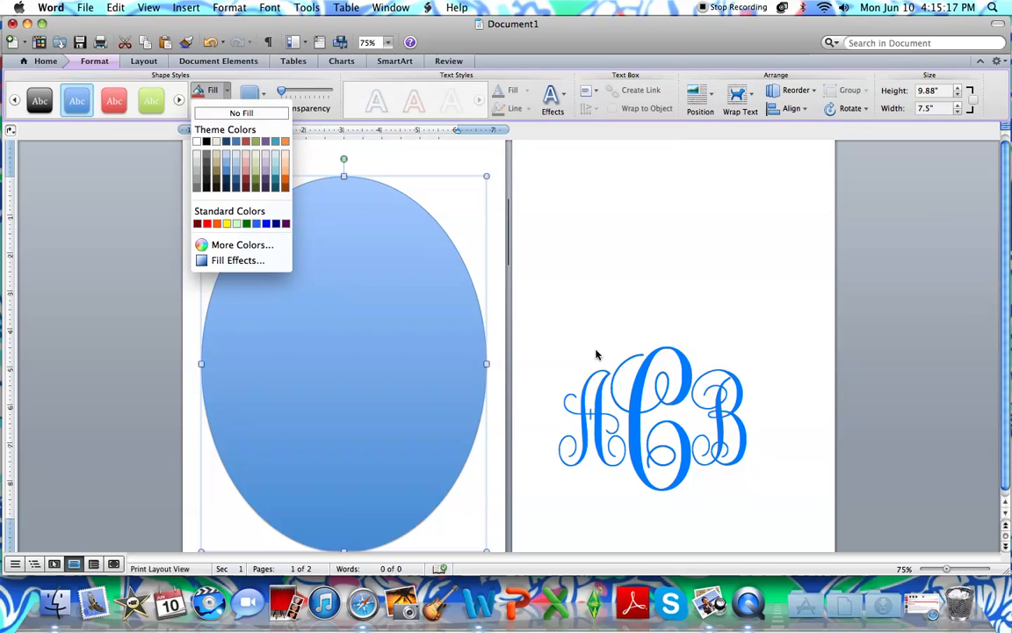
left_click(233, 244)
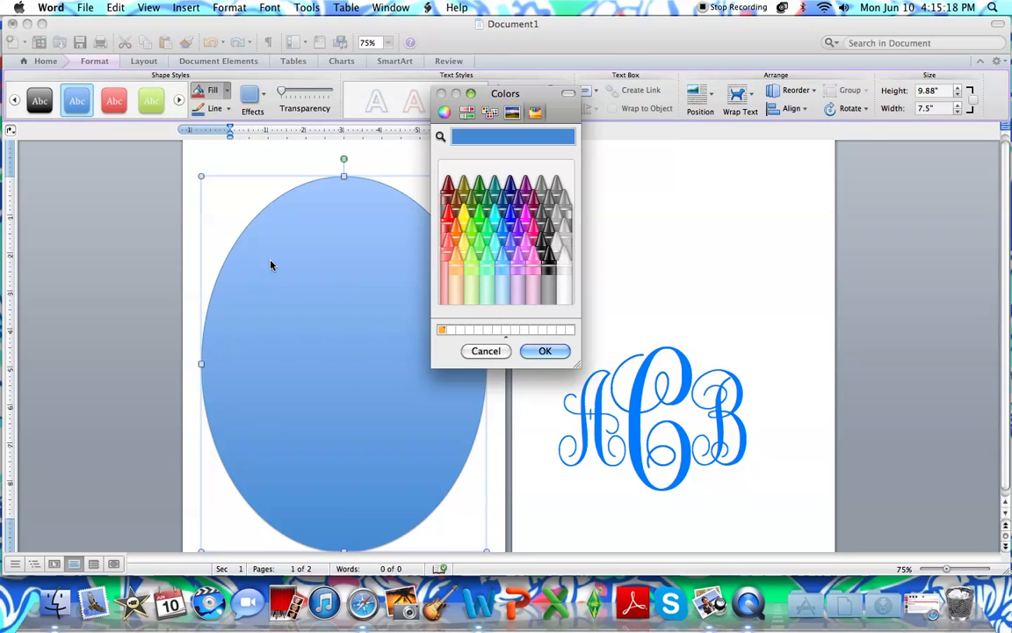
left_click(505, 231)
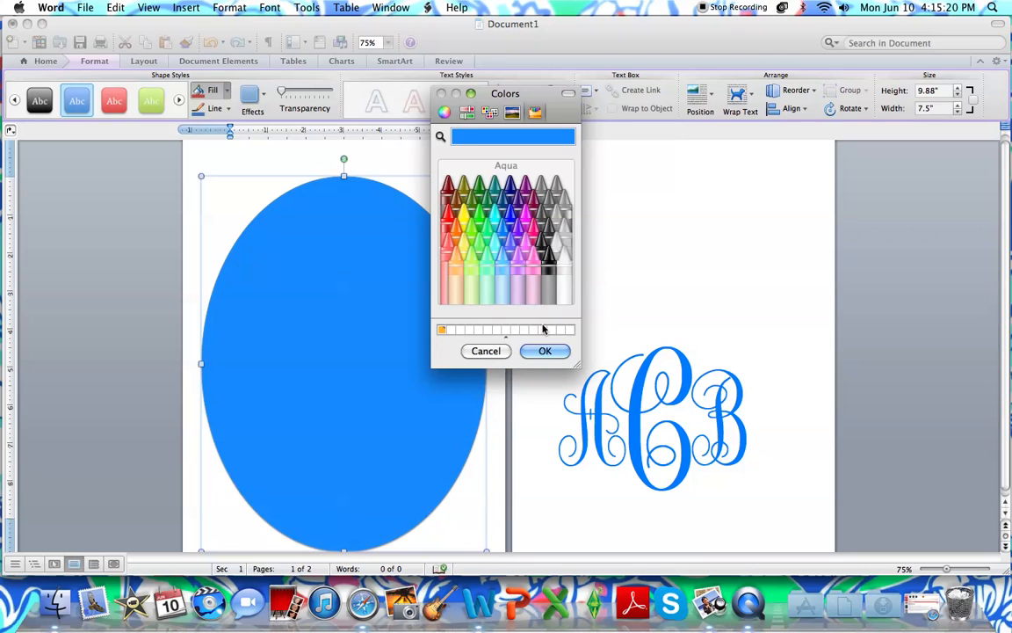
left_click(545, 351)
left_click(581, 304)
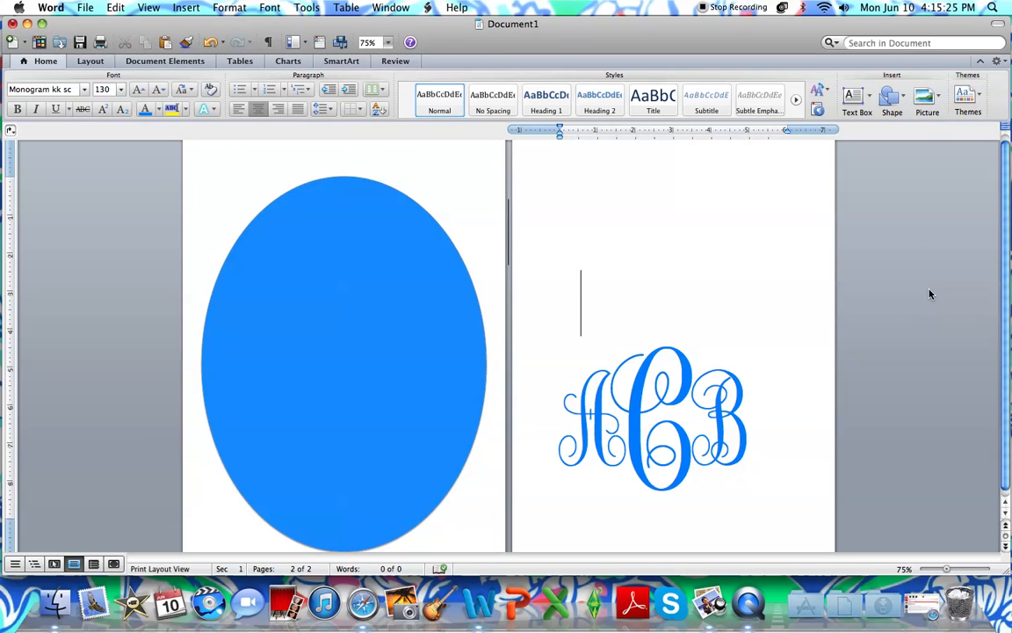
Move the monogram up on the second page by deleting the blank line above it
scroll(931, 293, "down", 1)
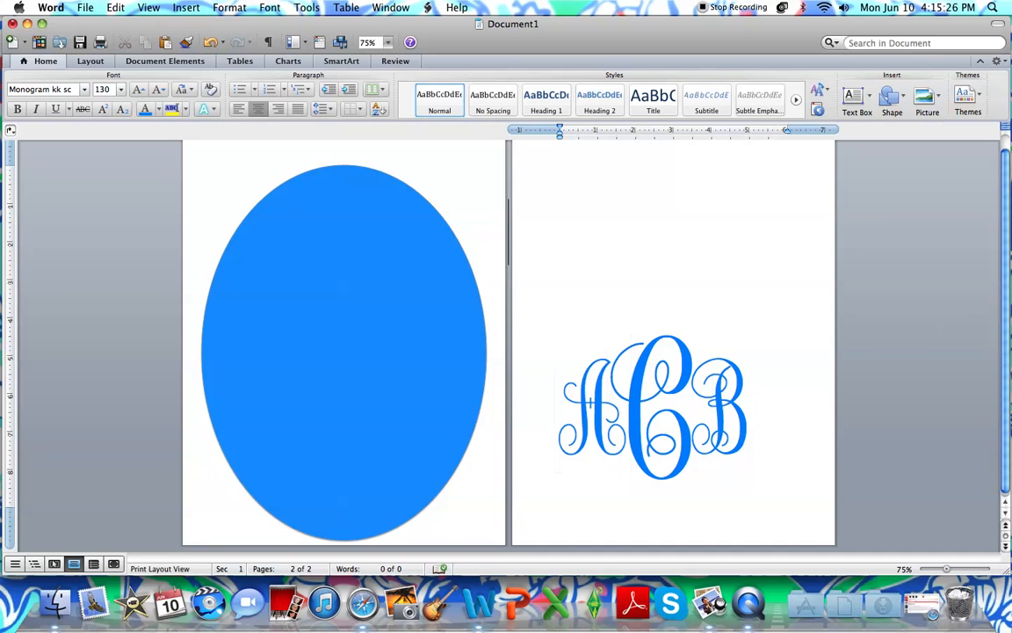
key("BackSpace")
key("BackSpace")
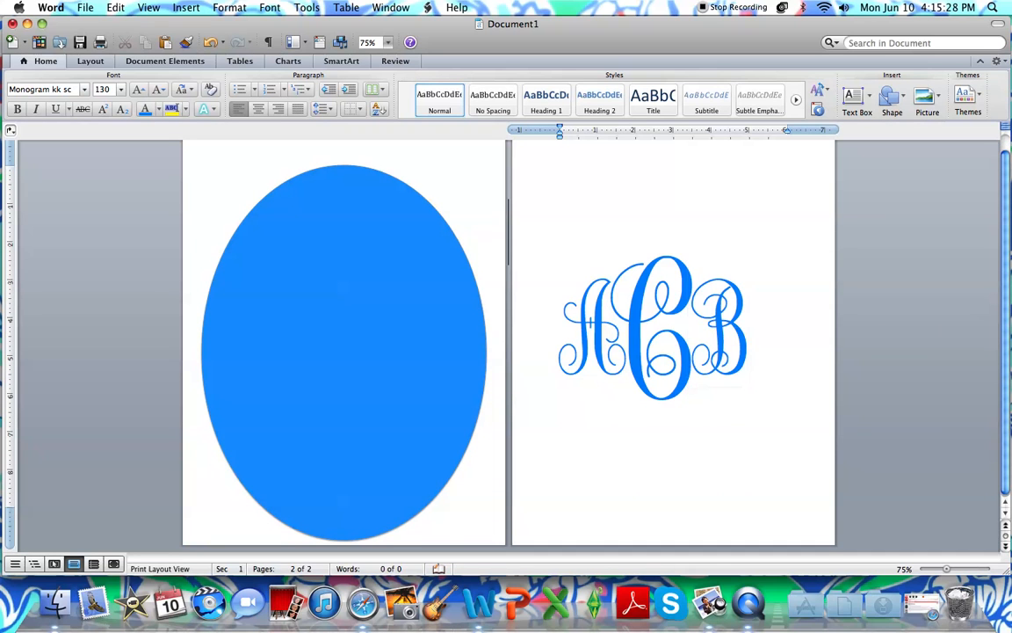
scroll(508, 342, "up", 1)
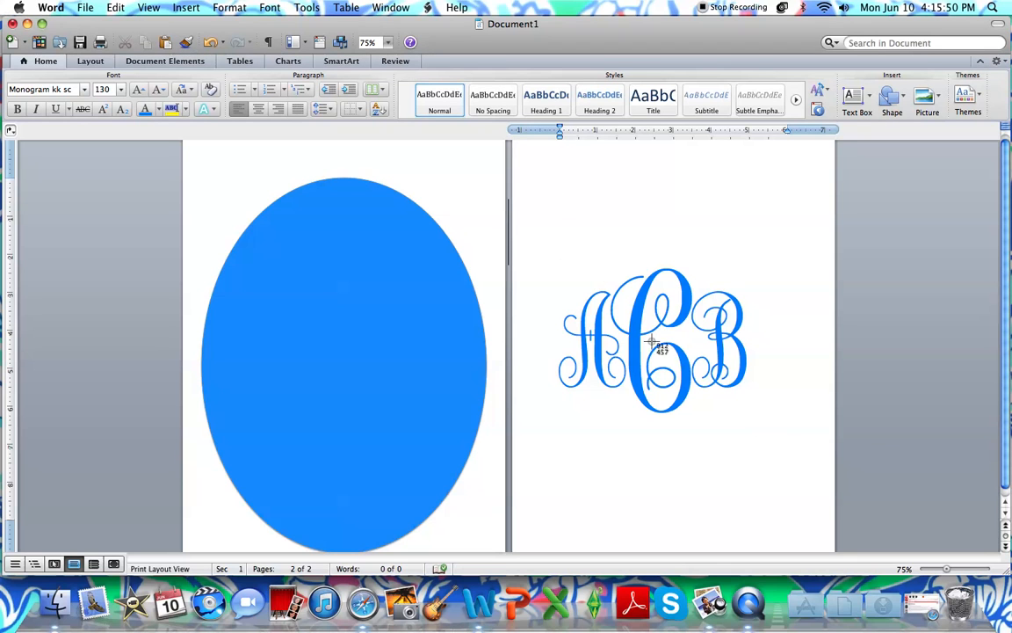
Capture one screenshot of the monogram with its white surroundings and one of a rectangle inside the blue ellipse, and show the desktop
left_click_drag(525, 148, 824, 544)
left_click_drag(242, 242, 443, 492)
key("F11")
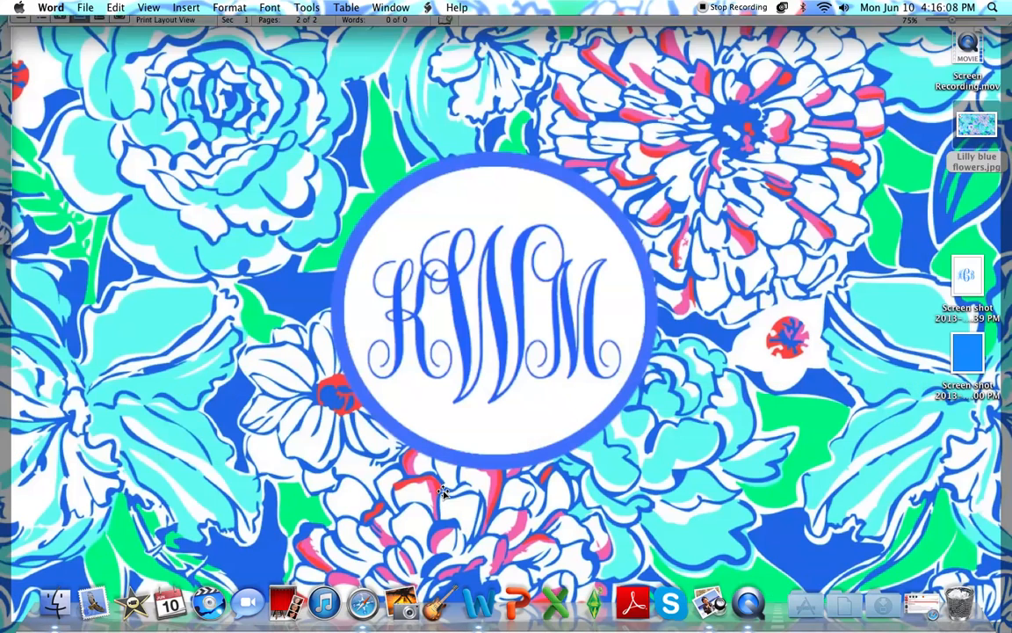
Line up Lilly blue flowers.jpg, the monogram screenshot and the blue screenshot side by side in the middle of the desktop
left_click_drag(976, 127, 357, 316)
left_click_drag(967, 281, 448, 329)
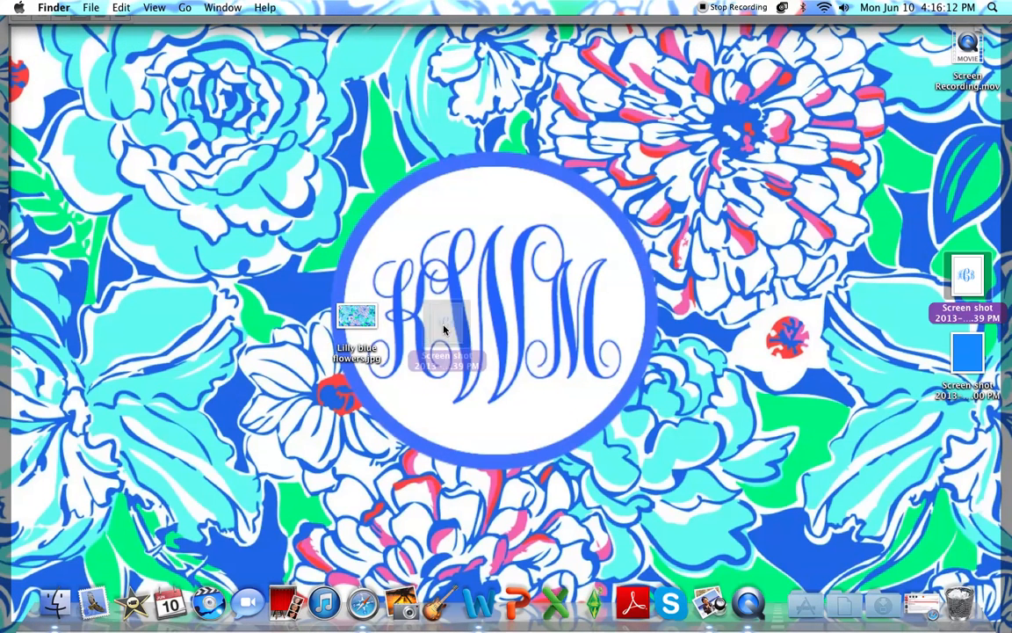
left_click_drag(954, 353, 552, 336)
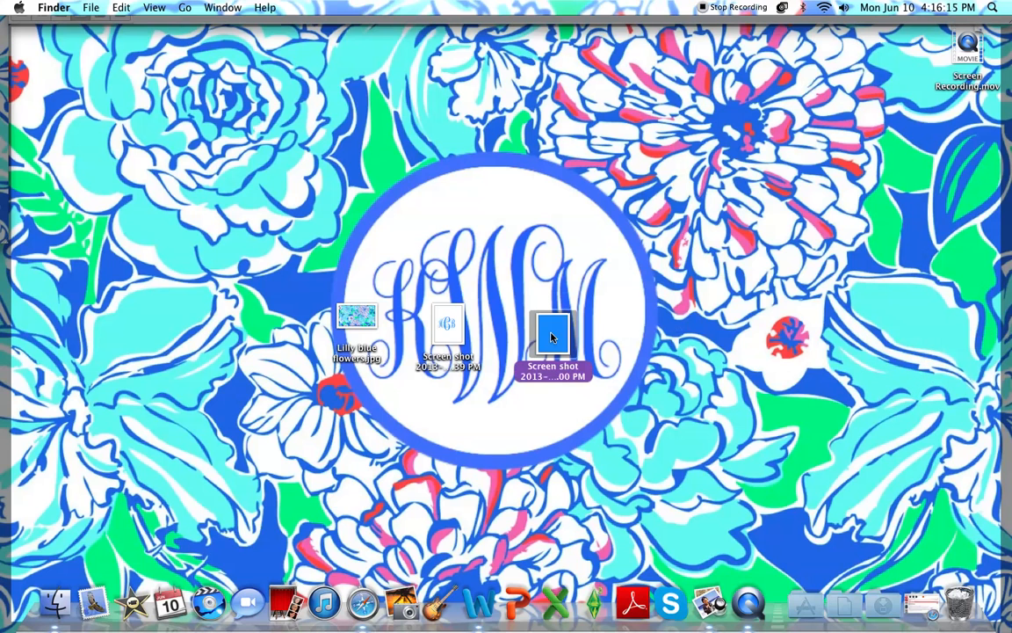
Open Lilly blue flowers.jpg and the plain blue screenshot in Preview
left_click(359, 318)
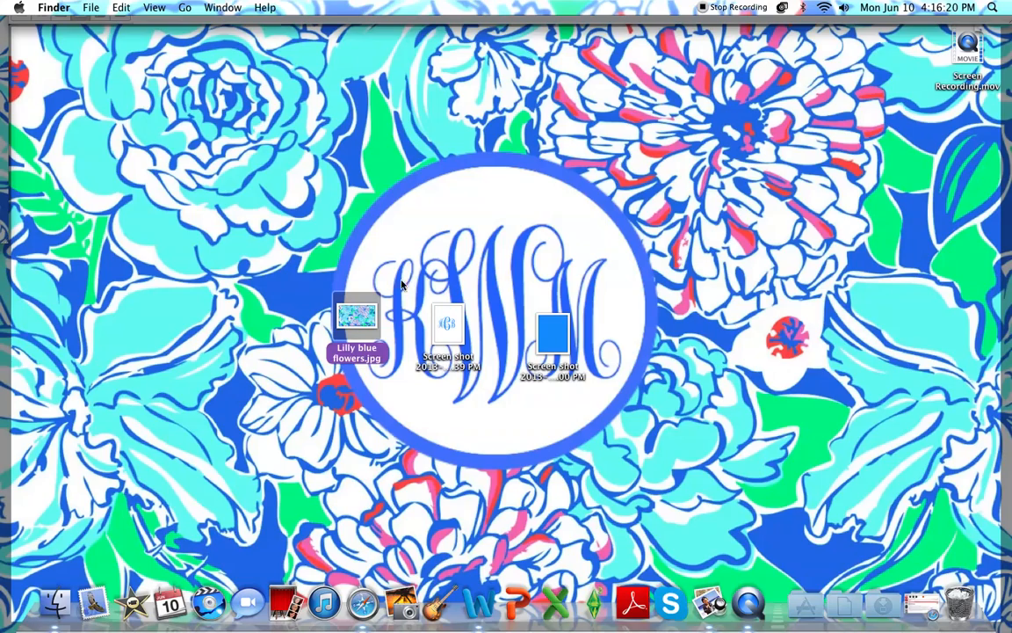
double_click(365, 320)
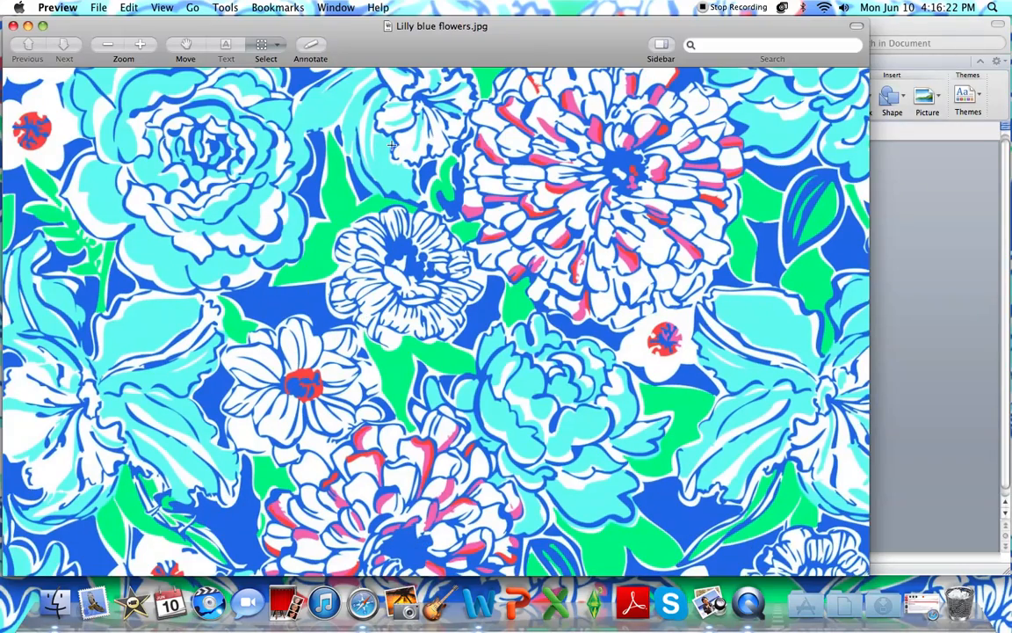
key("super+w")
left_click(552, 341)
double_click(552, 341)
left_click_drag(308, 339, 604, 448)
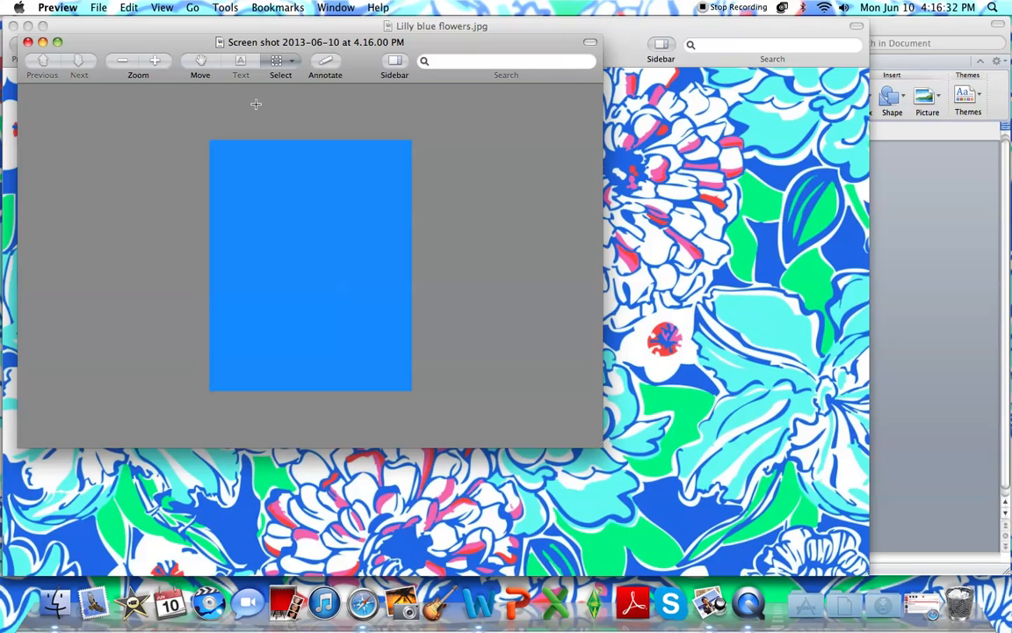
Crop the blue screenshot to a centred circle using an elliptical selection nearly as wide as the image
left_click(278, 66)
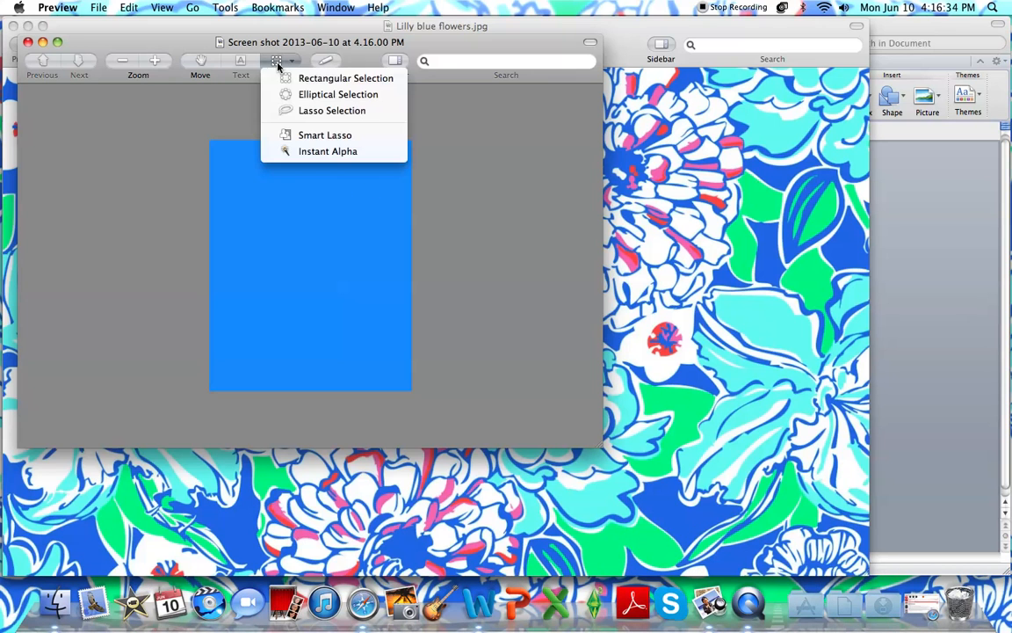
left_click(377, 97)
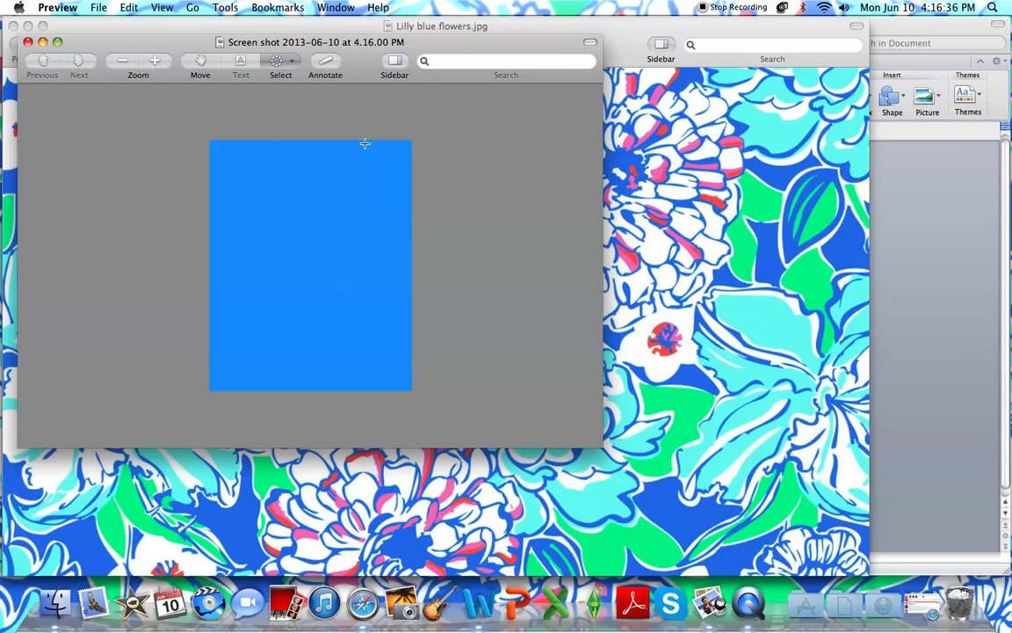
left_click_drag(230, 175, 410, 351)
left_click_drag(319, 276, 319, 276)
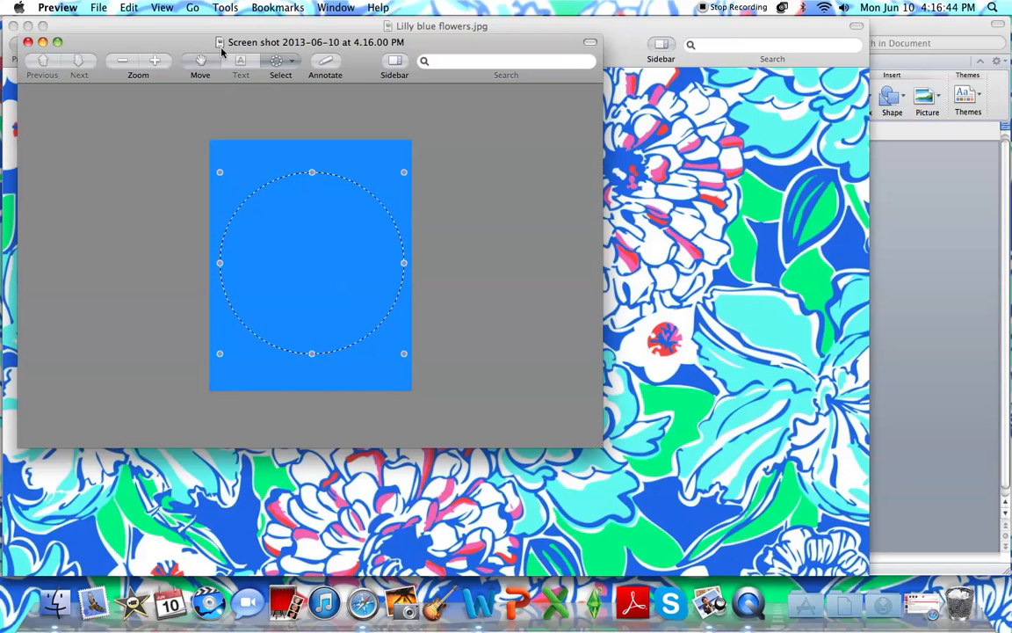
left_click(226, 9)
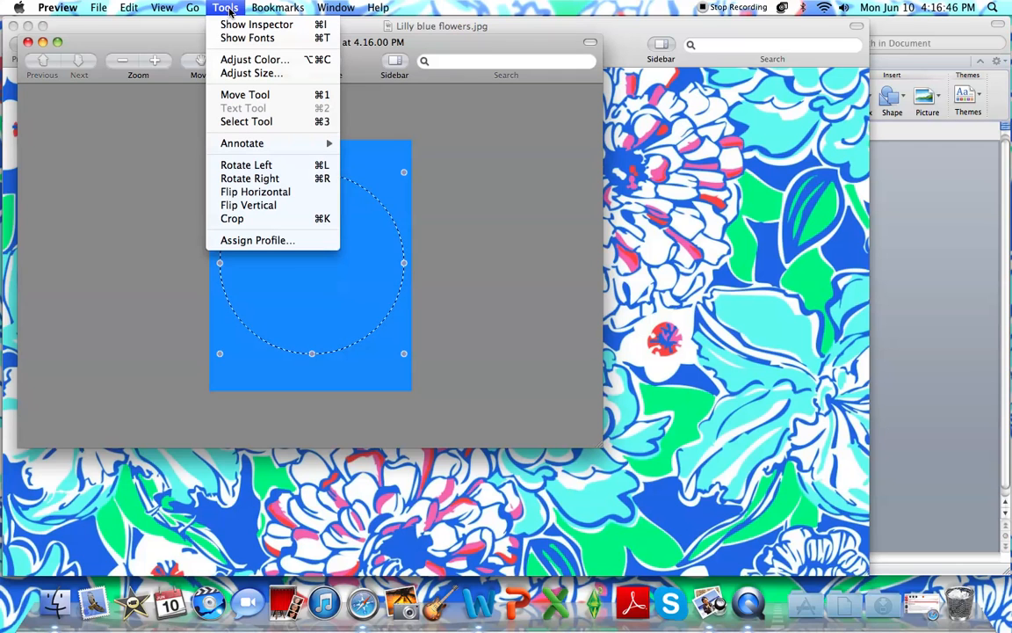
left_click(256, 218)
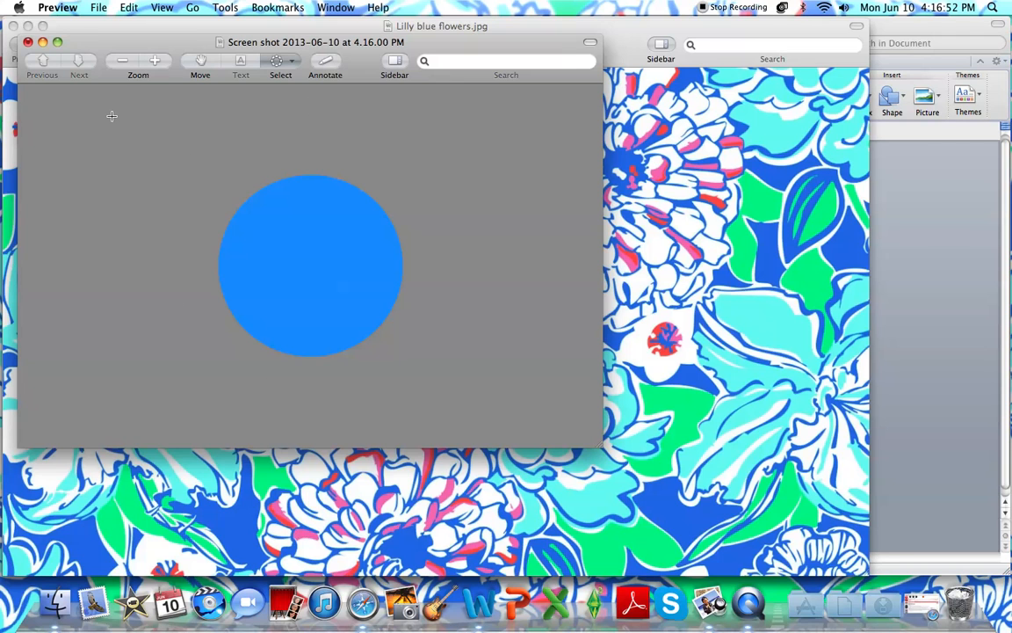
Copy the entire cropped blue circle and bring the Lilly blue flowers image to the front
left_click(129, 8)
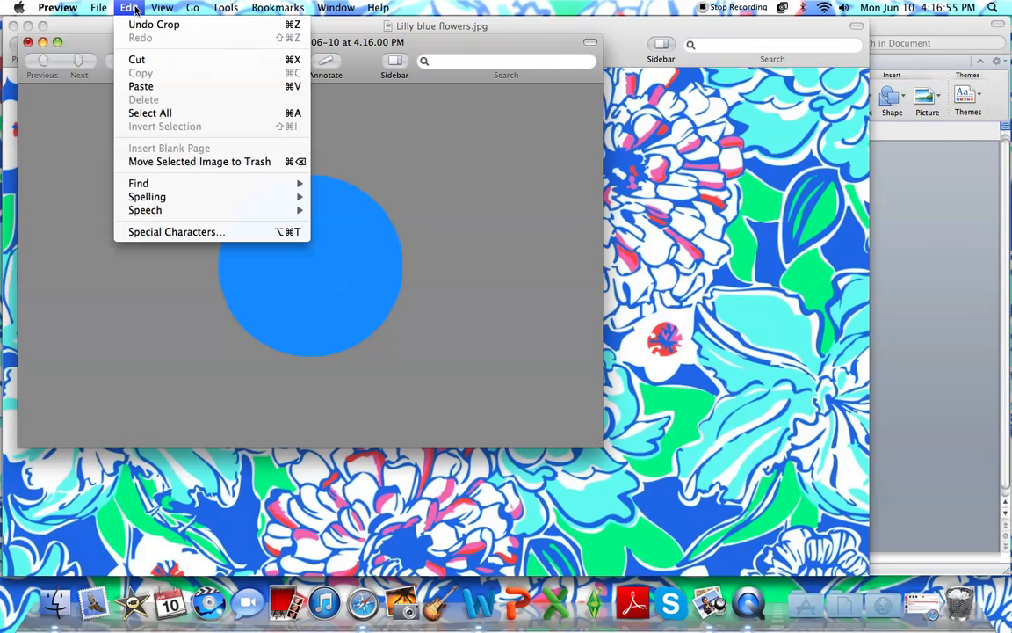
left_click(158, 113)
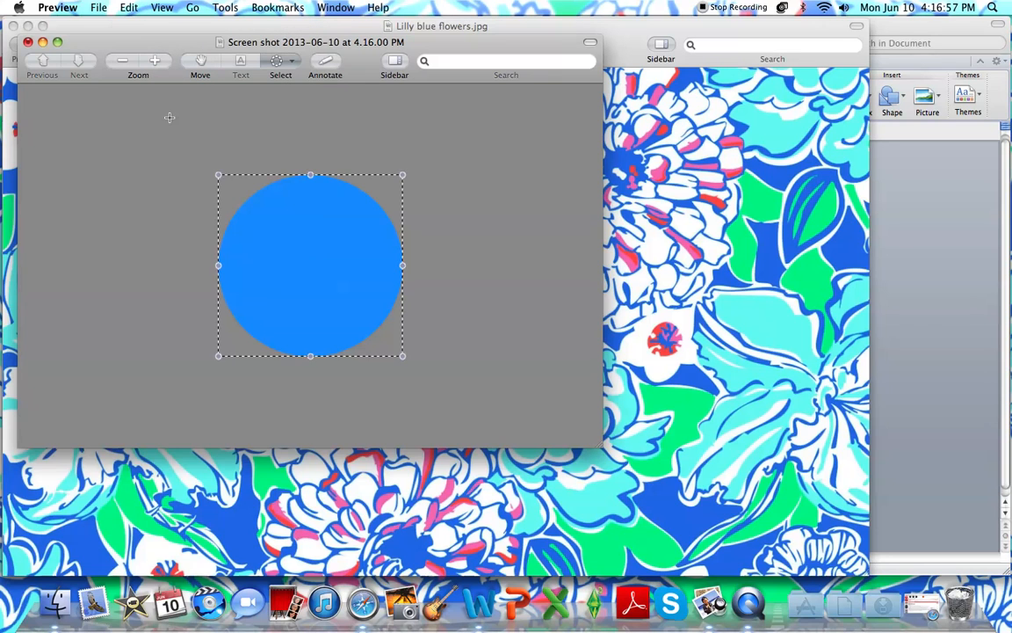
left_click(129, 8)
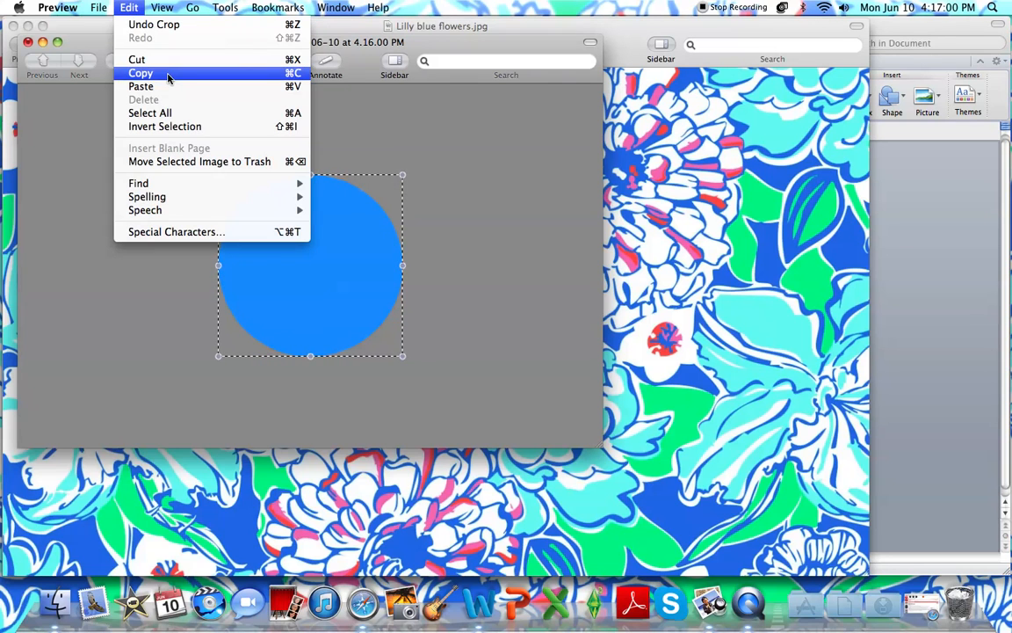
left_click(141, 74)
left_click(648, 55)
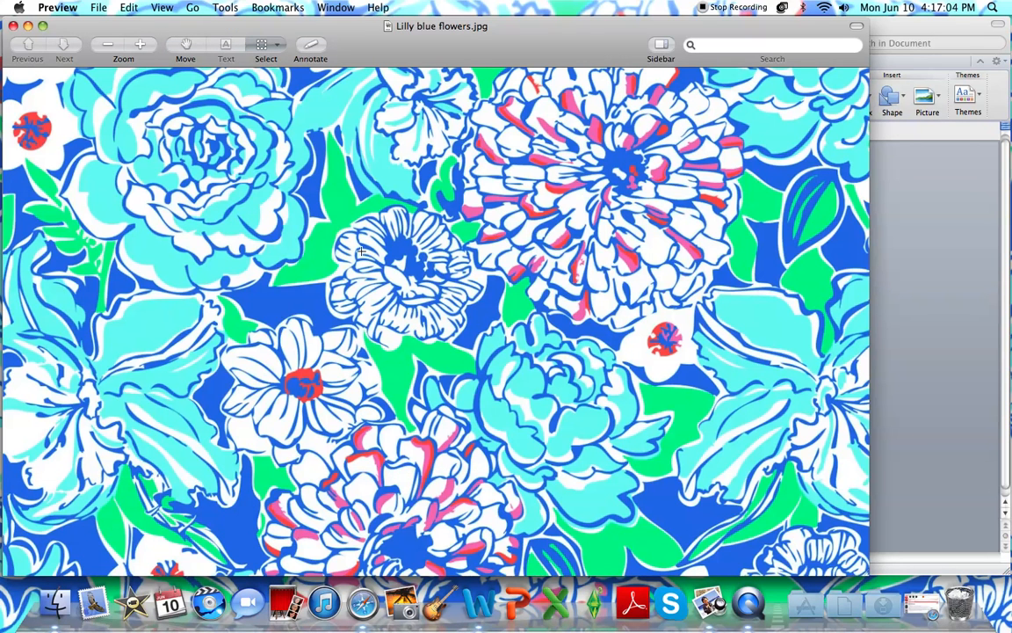
Try pasting the blue circle onto the flowers image, enlarging and centring it, and undo the paste
left_click(128, 8)
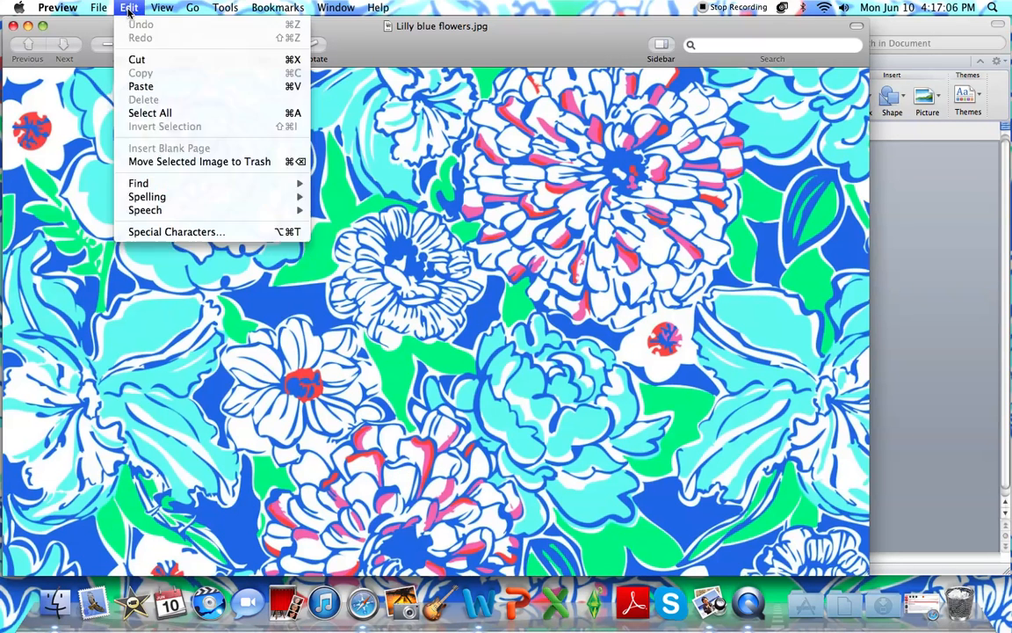
left_click(140, 80)
left_click_drag(110, 426, 409, 300)
left_click_drag(482, 271, 567, 205)
left_click_drag(456, 315, 452, 303)
left_click_drag(563, 192, 548, 202)
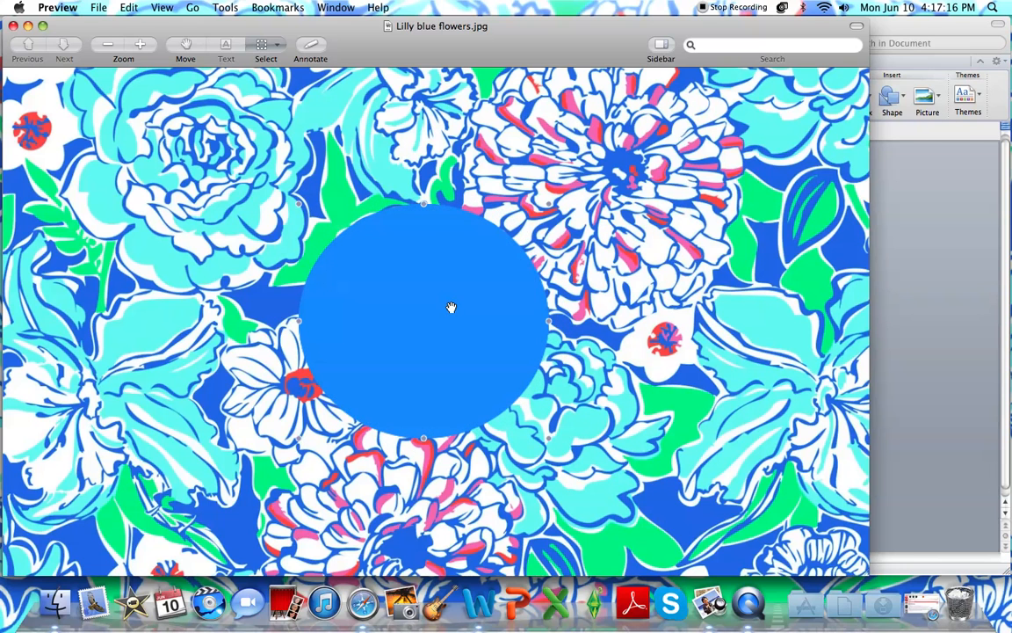
left_click_drag(427, 314, 423, 313)
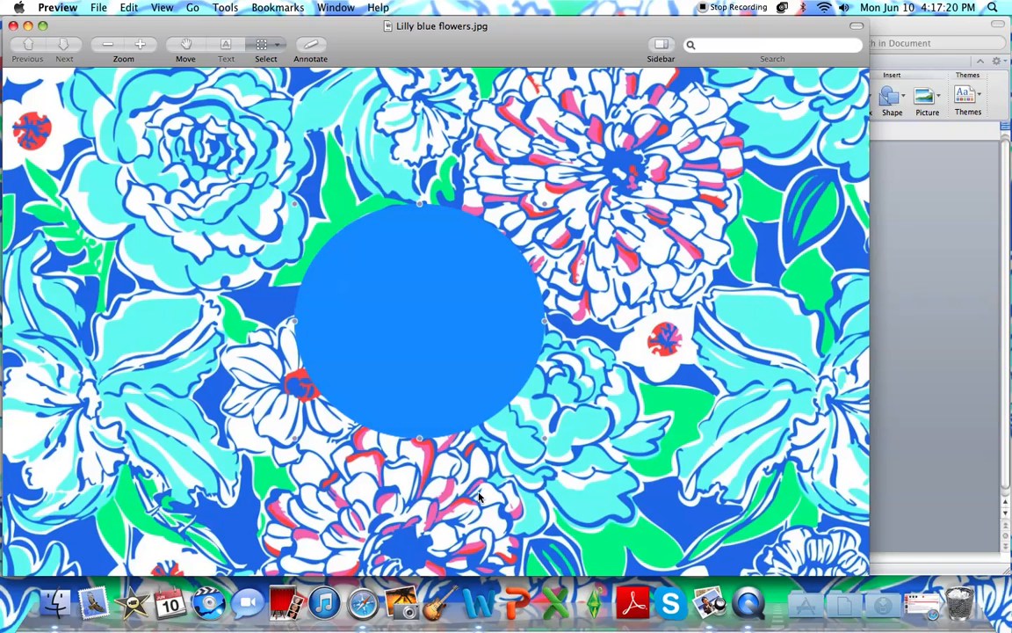
left_click_drag(463, 343, 468, 334)
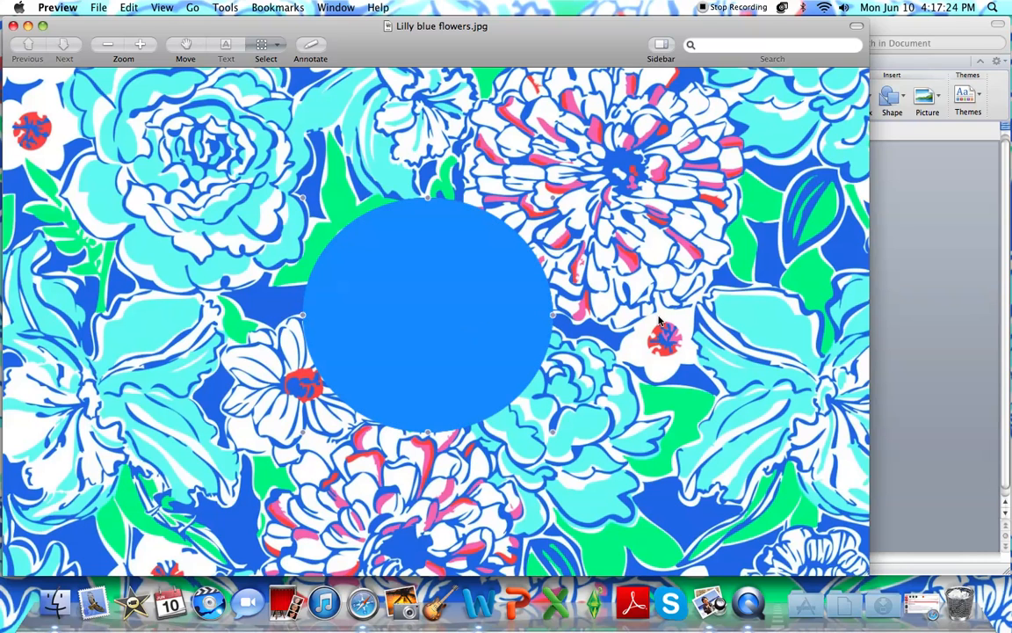
left_click(99, 7)
left_click(129, 26)
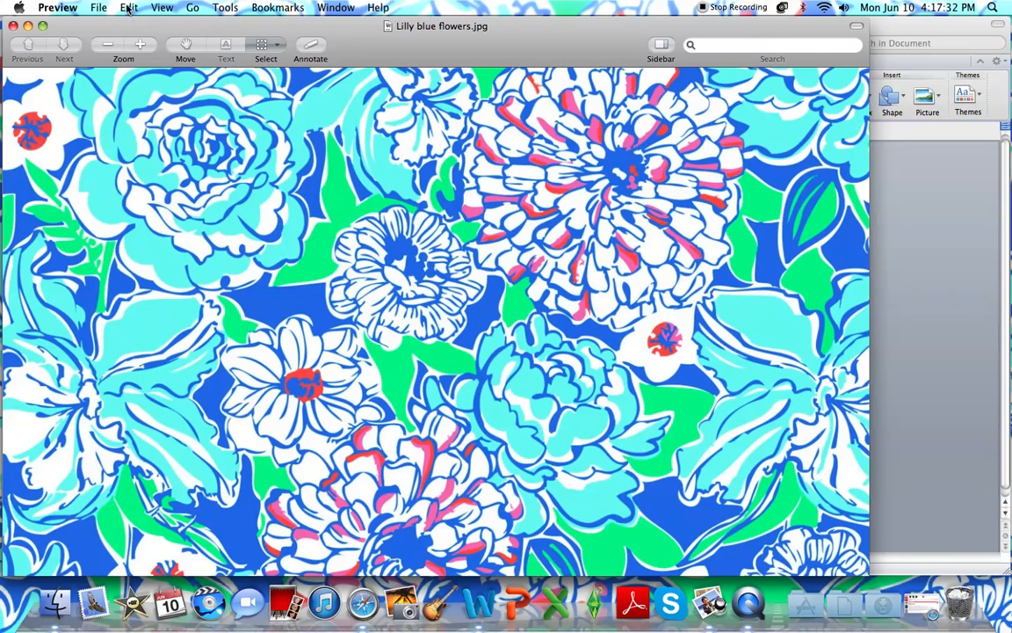
Paste the blue circle onto the flowers image again, enlarge it and place it near the centre
left_click(128, 8)
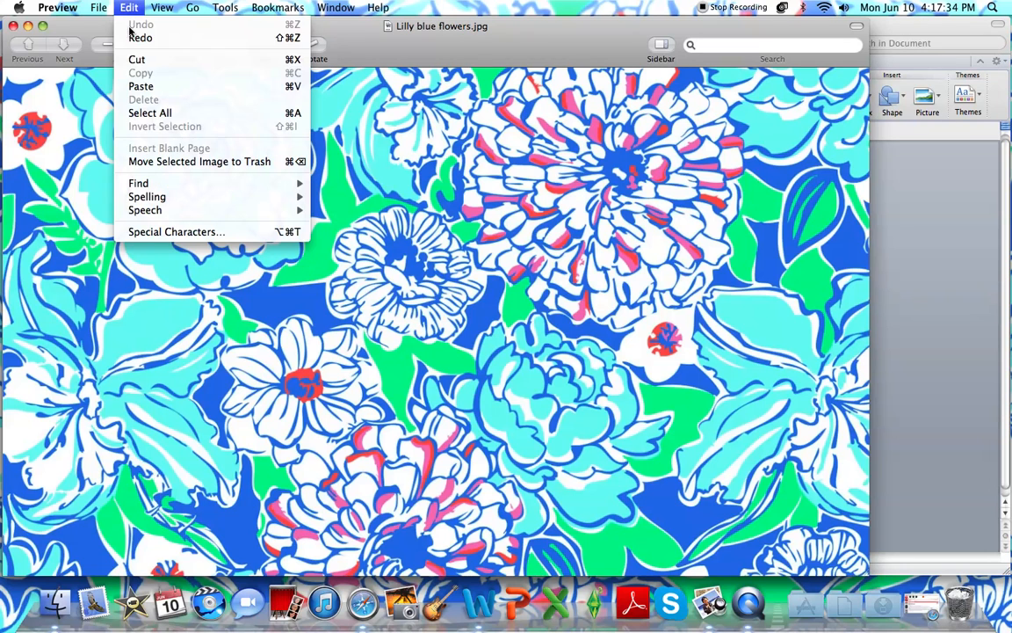
left_click(141, 86)
left_click_drag(123, 405, 449, 308)
left_click_drag(501, 266, 446, 295)
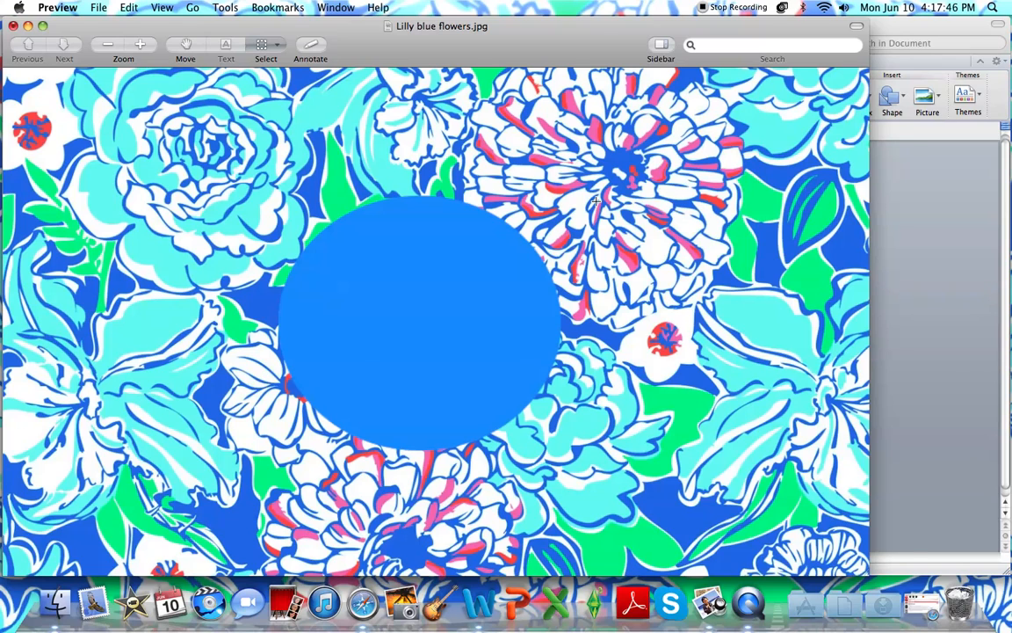
Open the monogram screenshot from the desktop and enlarge its window
key("F11")
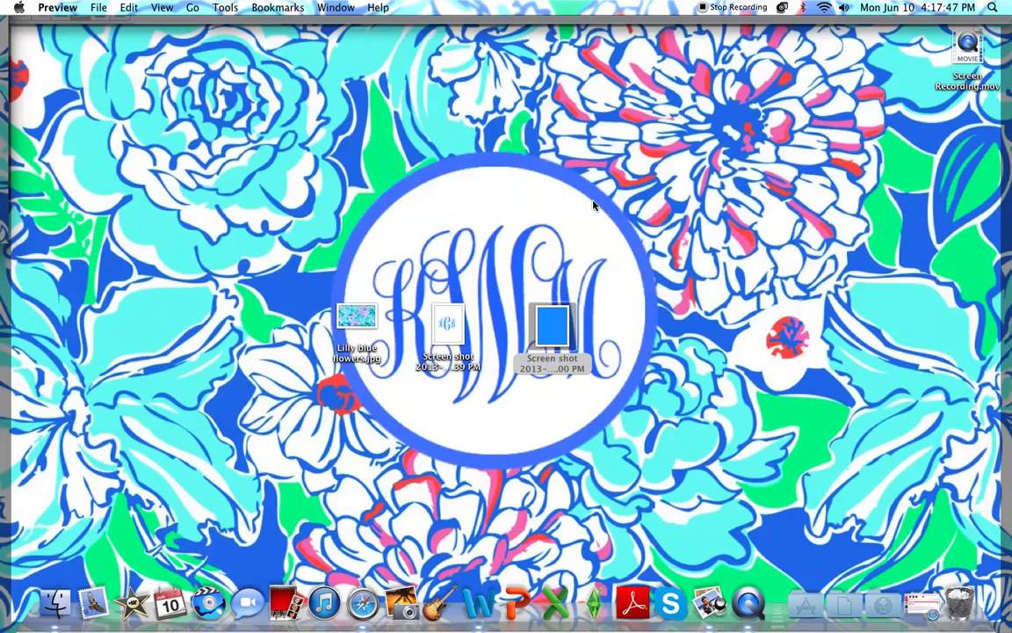
double_click(445, 332)
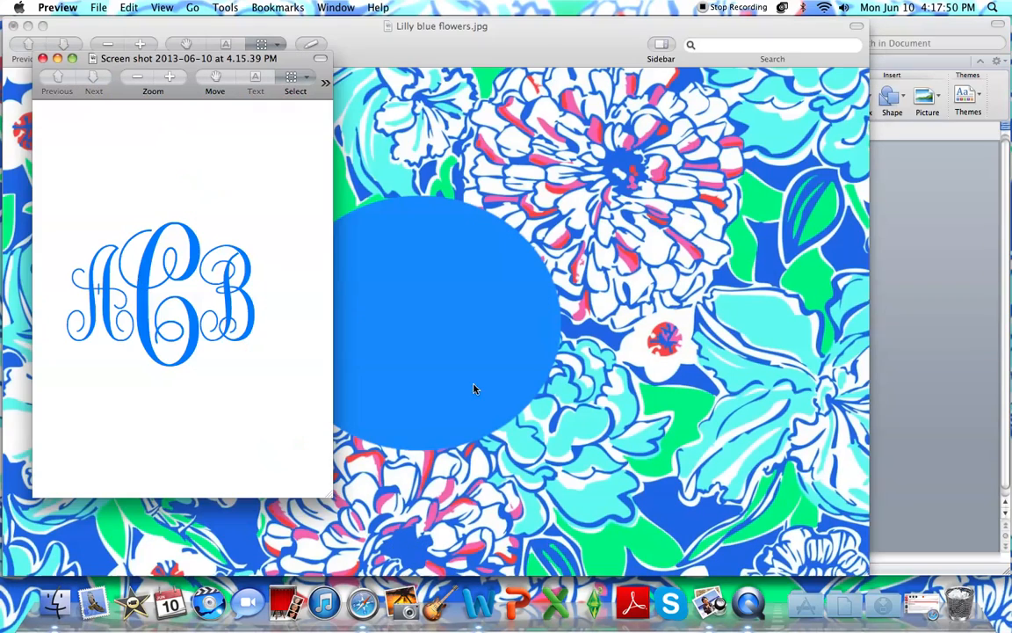
left_click_drag(326, 504, 515, 528)
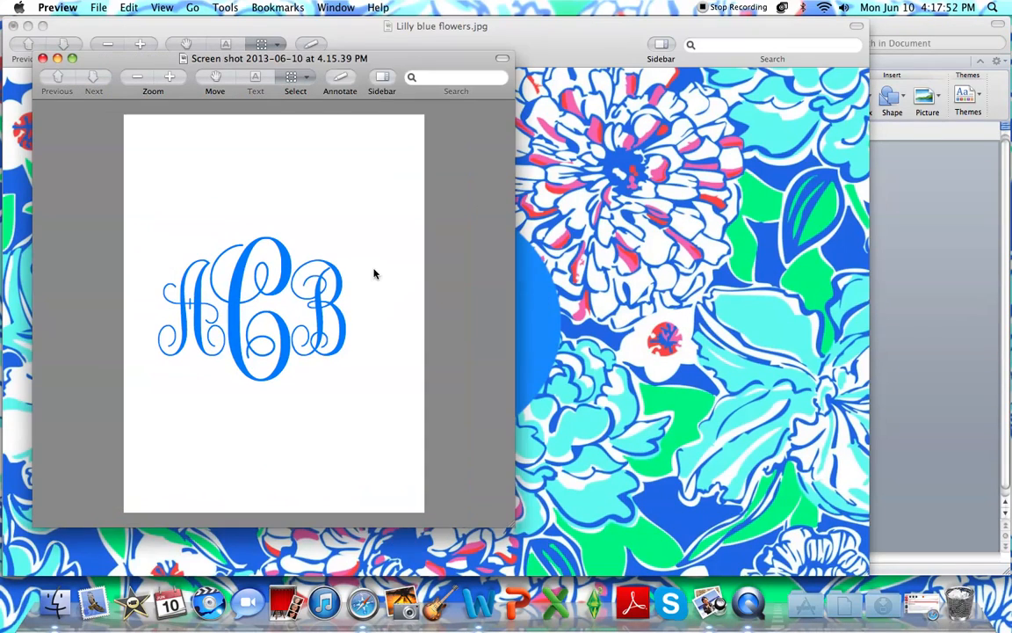
Crop the monogram screenshot to a circle around the letters using an elliptical selection nearly as wide as the page
left_click(298, 80)
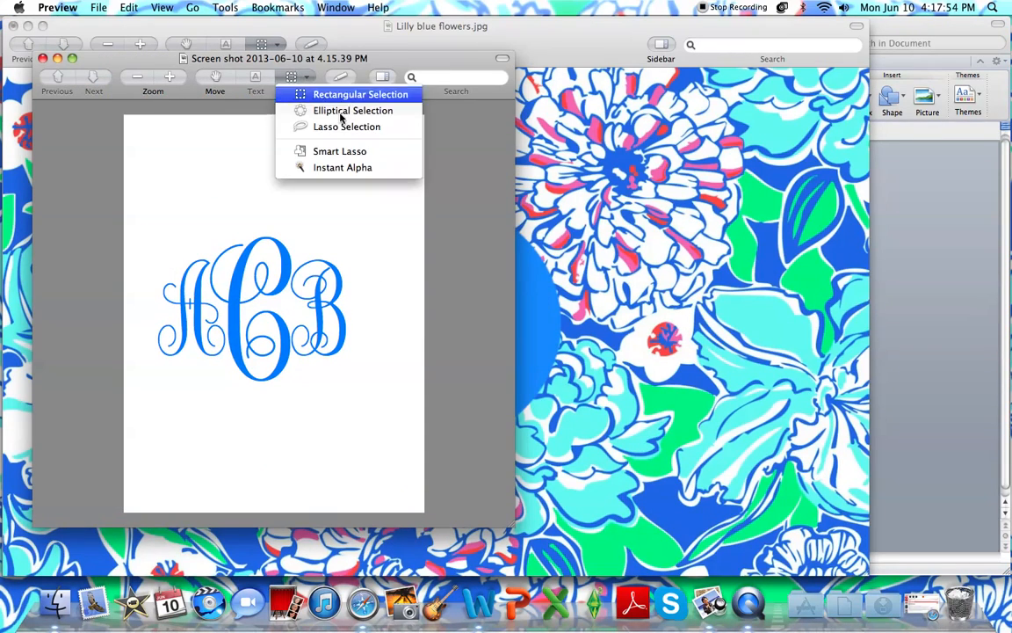
left_click(294, 107)
left_click_drag(132, 186, 389, 431)
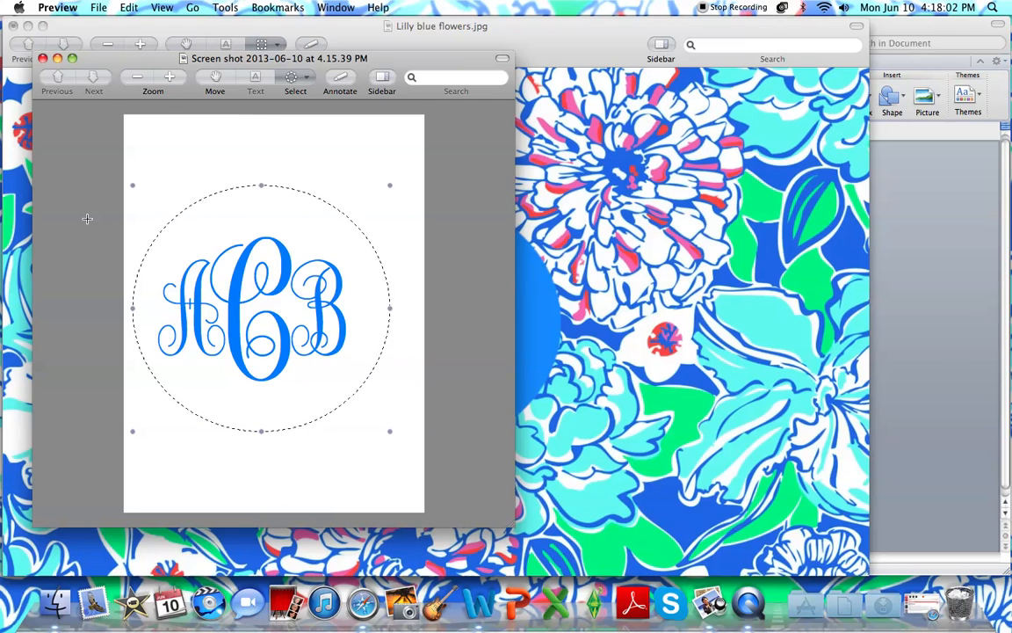
left_click(227, 8)
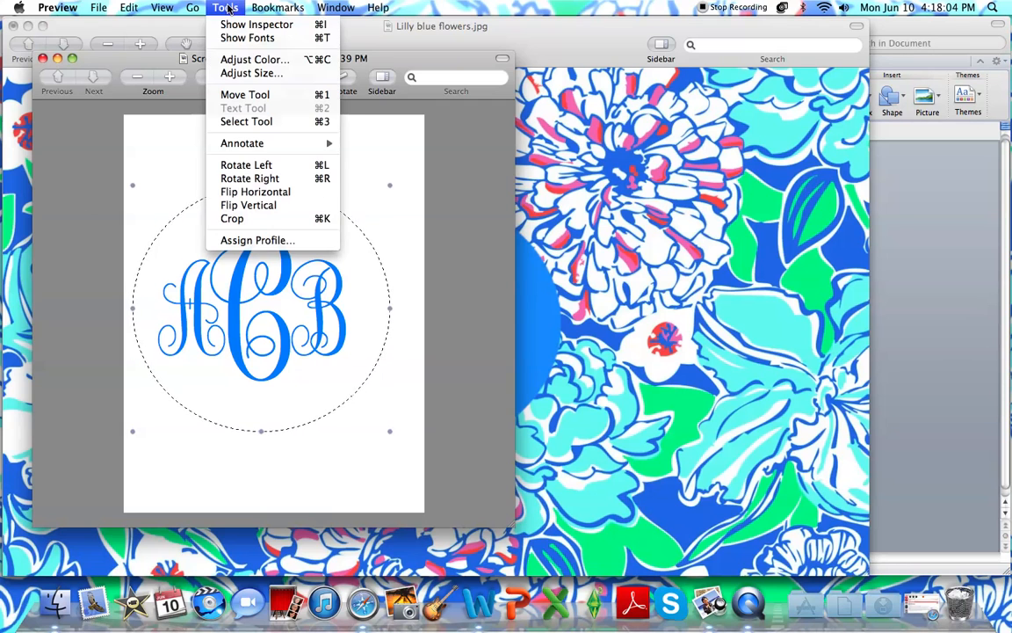
left_click(252, 226)
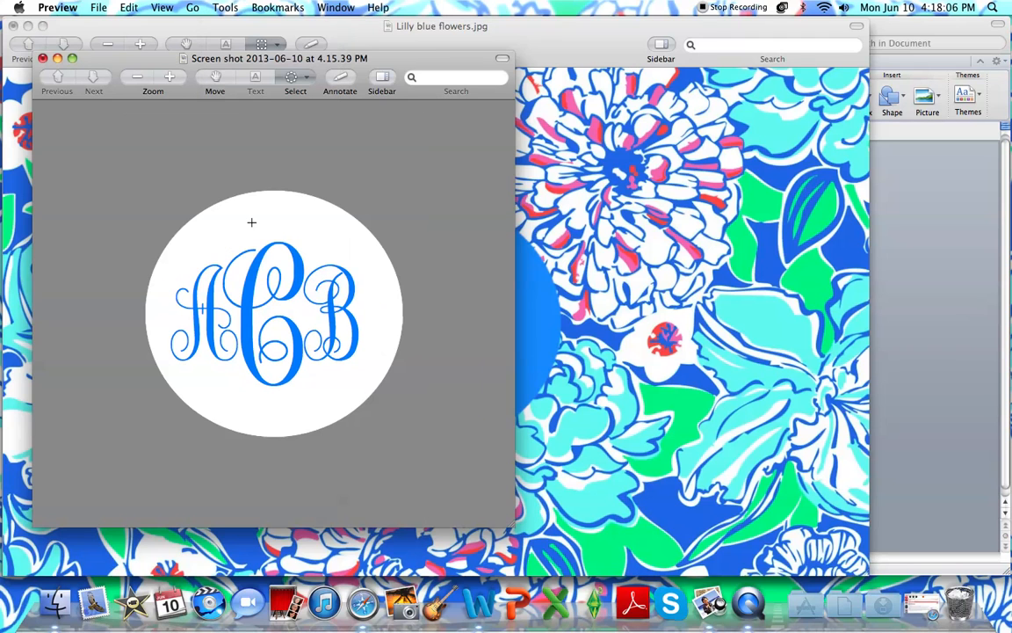
Copy the entire cropped monogram circle and bring the Lilly blue flowers image to the front
left_click(128, 9)
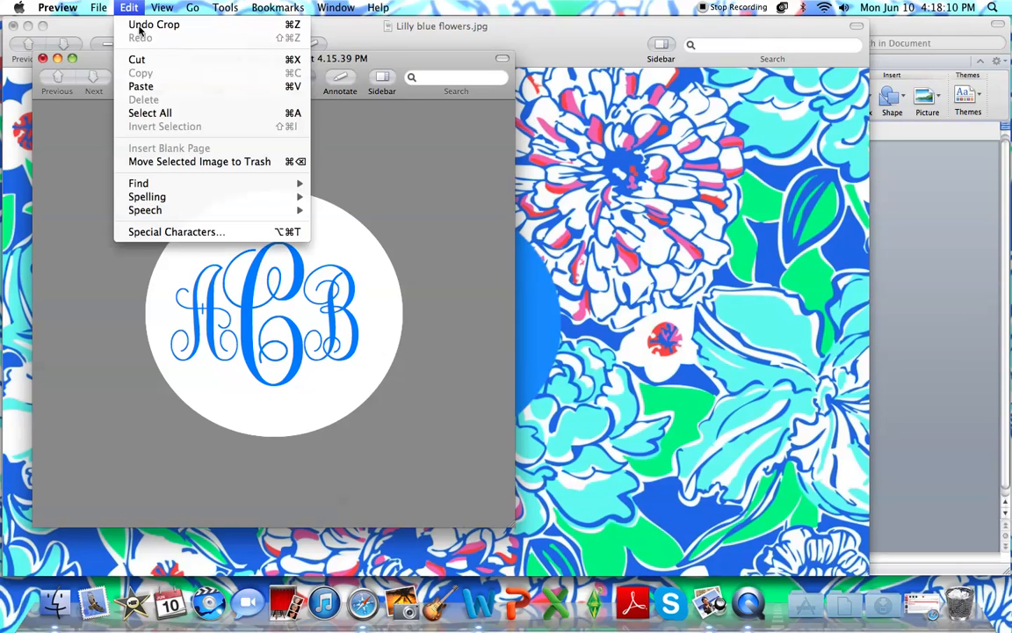
left_click(169, 114)
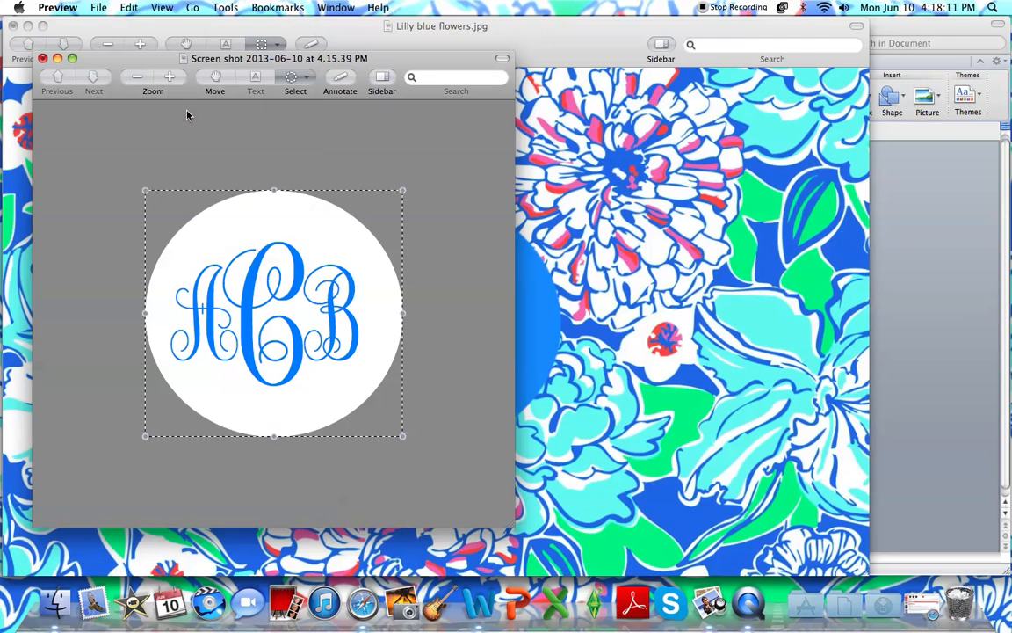
left_click(129, 8)
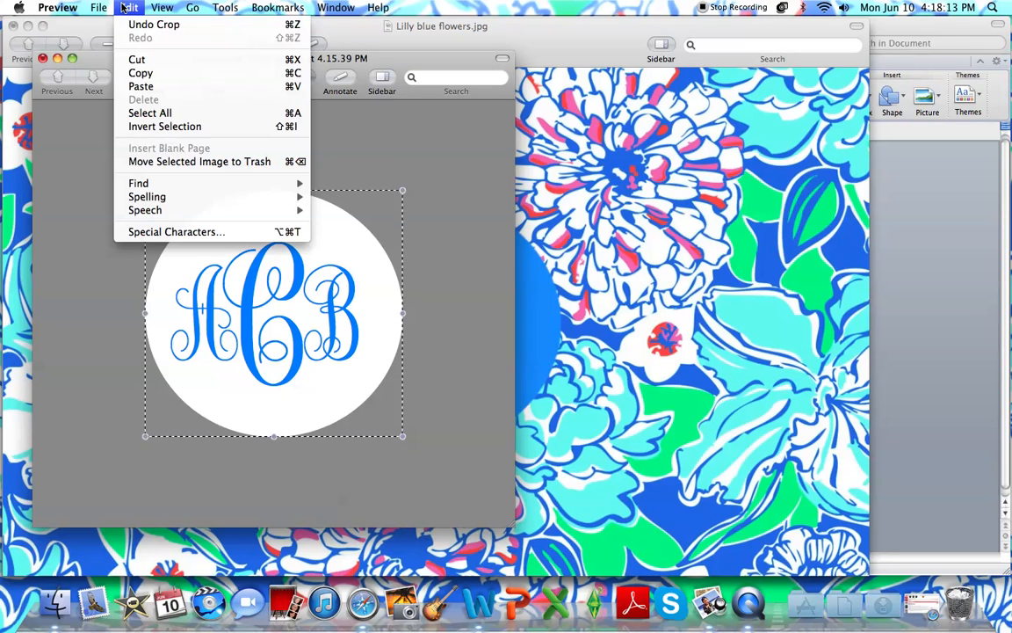
left_click(172, 75)
left_click(544, 58)
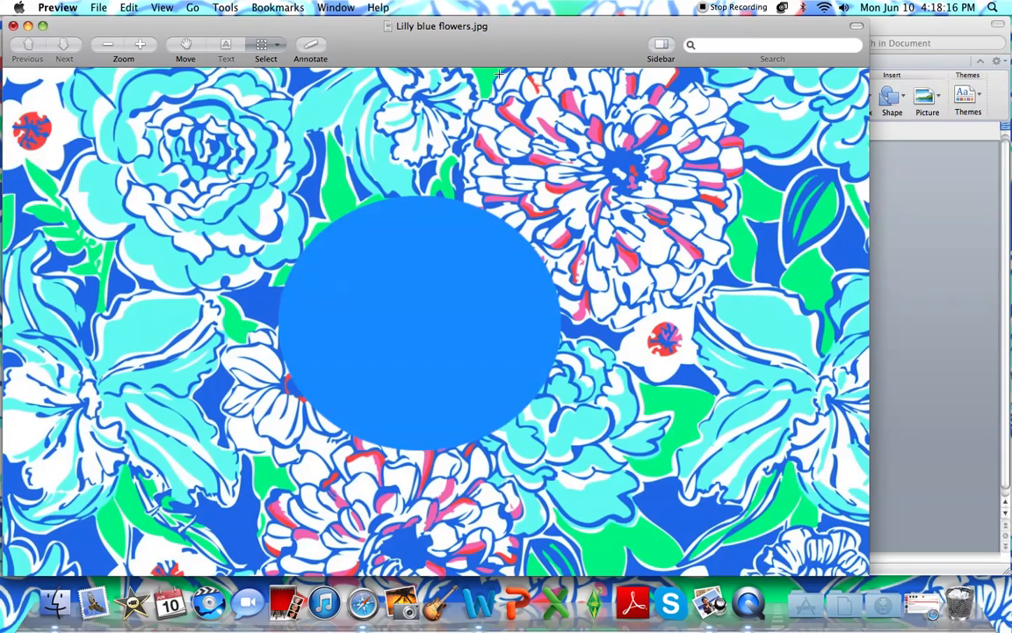
Paste the monogram circle onto the flowers image, shrink it slightly and centre it on the blue circle, leaving an even blue border
left_click(129, 8)
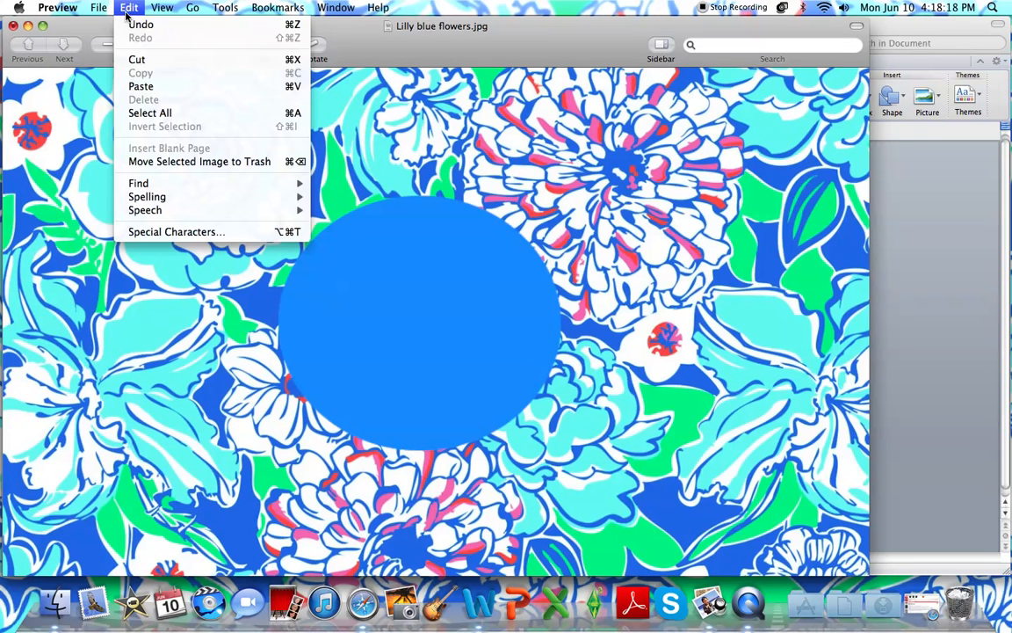
left_click(138, 82)
left_click_drag(123, 444, 422, 321)
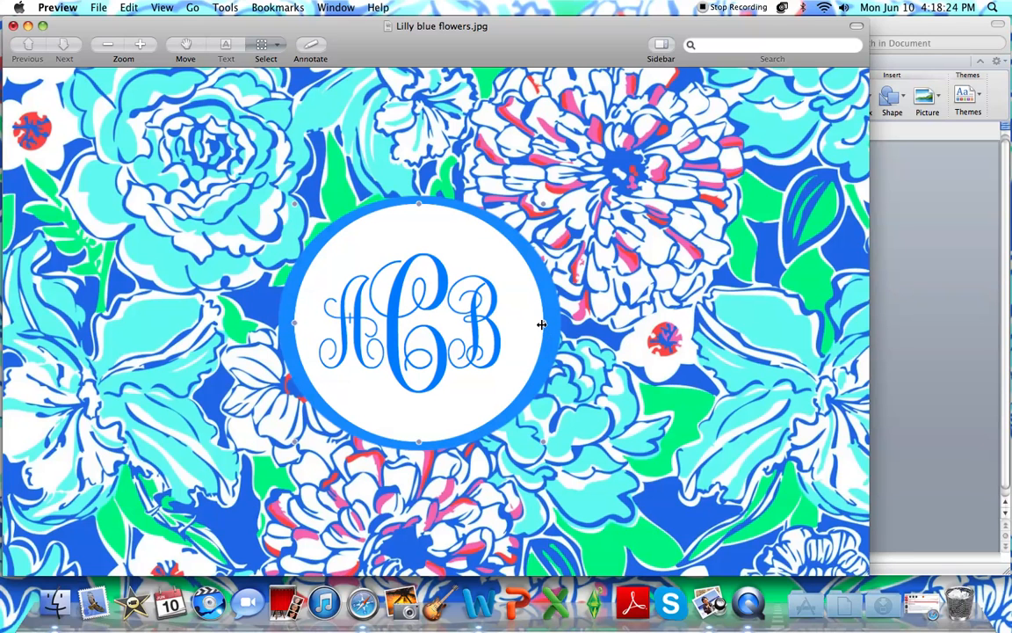
left_click_drag(543, 204, 536, 211)
left_click_drag(445, 301, 450, 299)
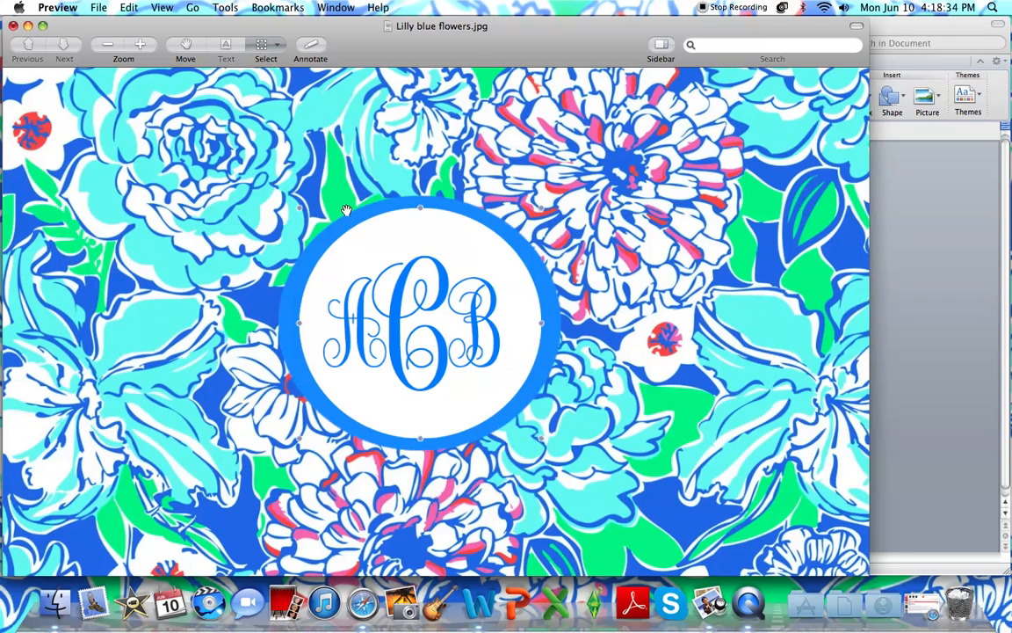
left_click_drag(432, 330, 429, 331)
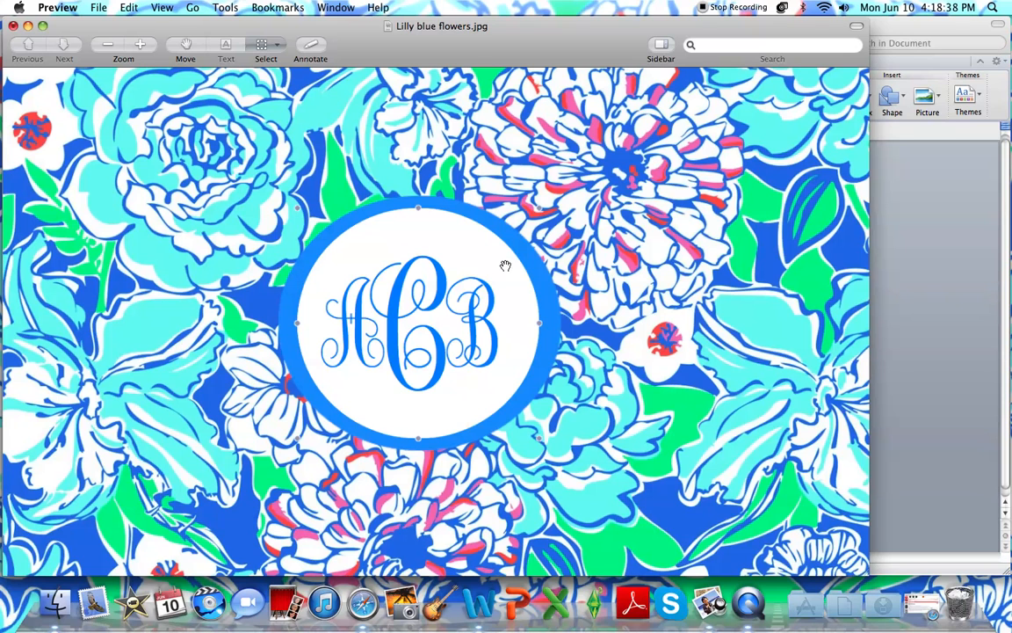
left_click(691, 231)
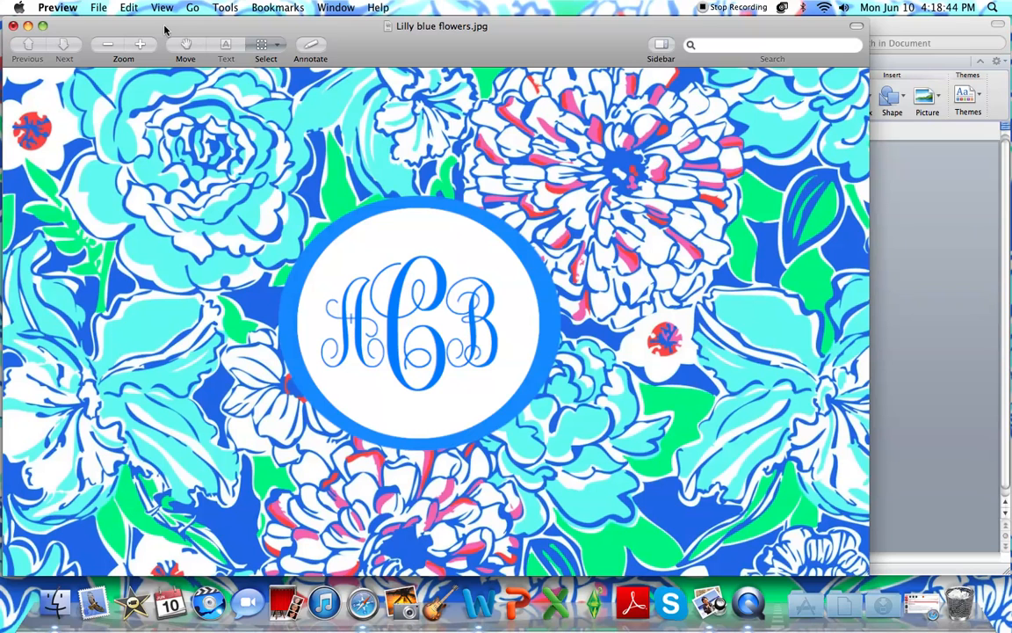
Save the composed image as a separate JPEG named "Lilly blue flowers monogram" on the Desktop
left_click(99, 9)
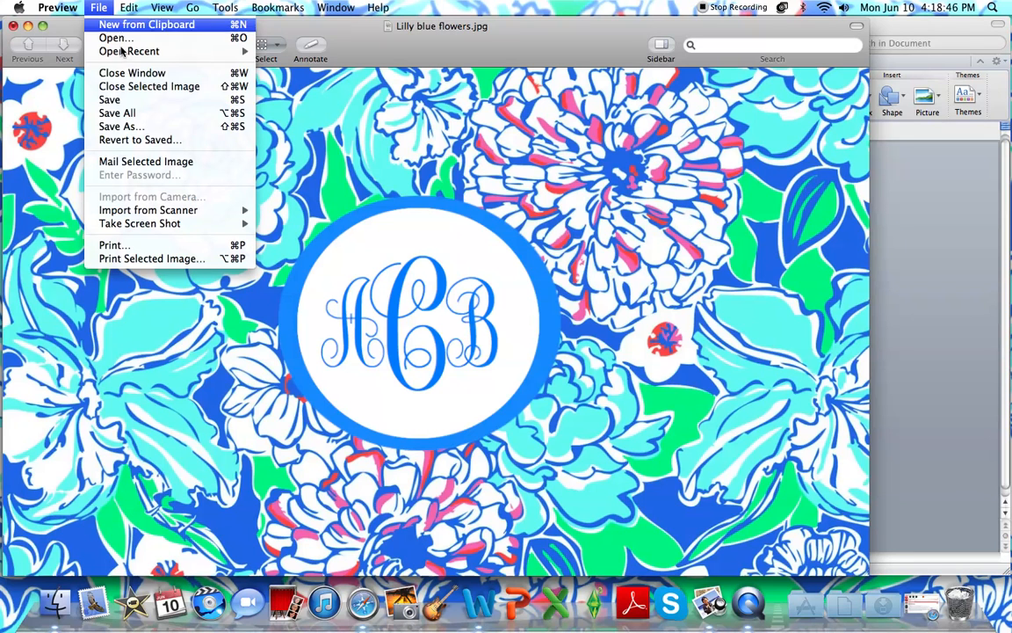
left_click(158, 132)
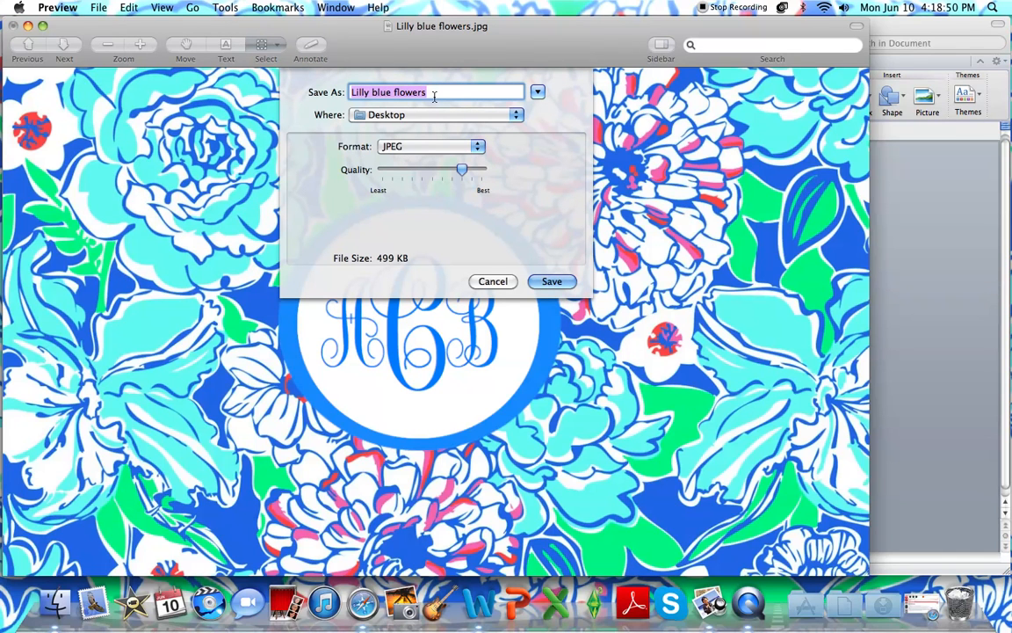
key("Right")
type("mon")
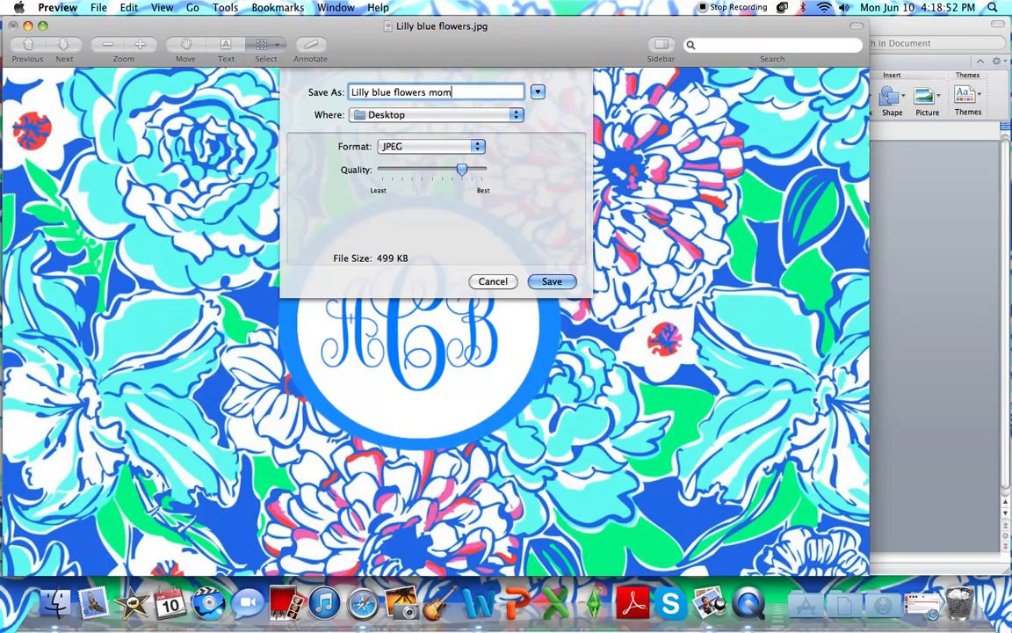
type("ogram")
left_click(552, 281)
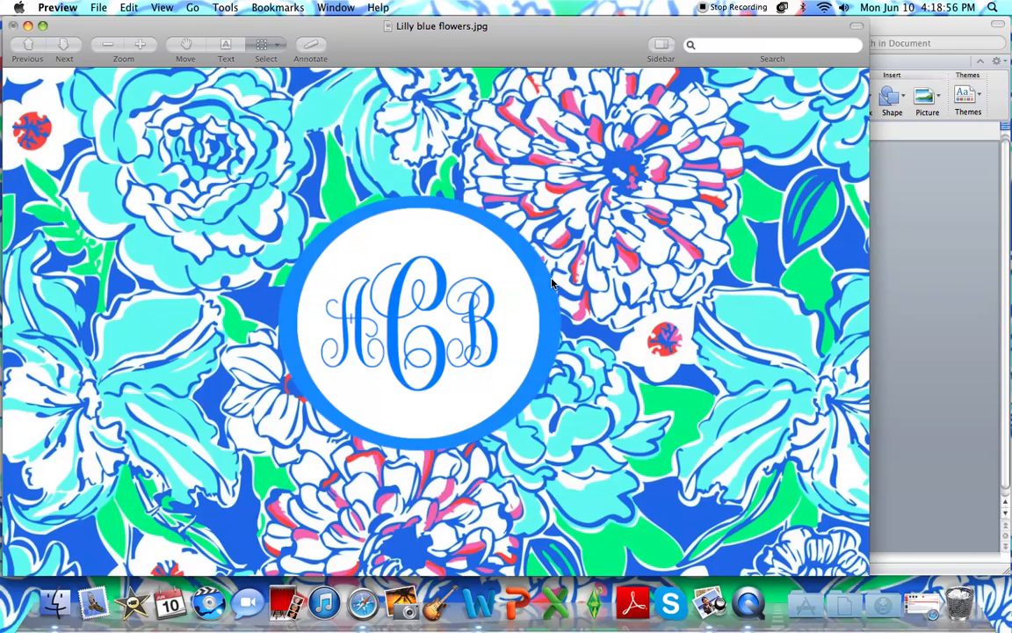
Open the saved Lilly blue flowers monogram file from the desktop to check it, and close its window
key("F11")
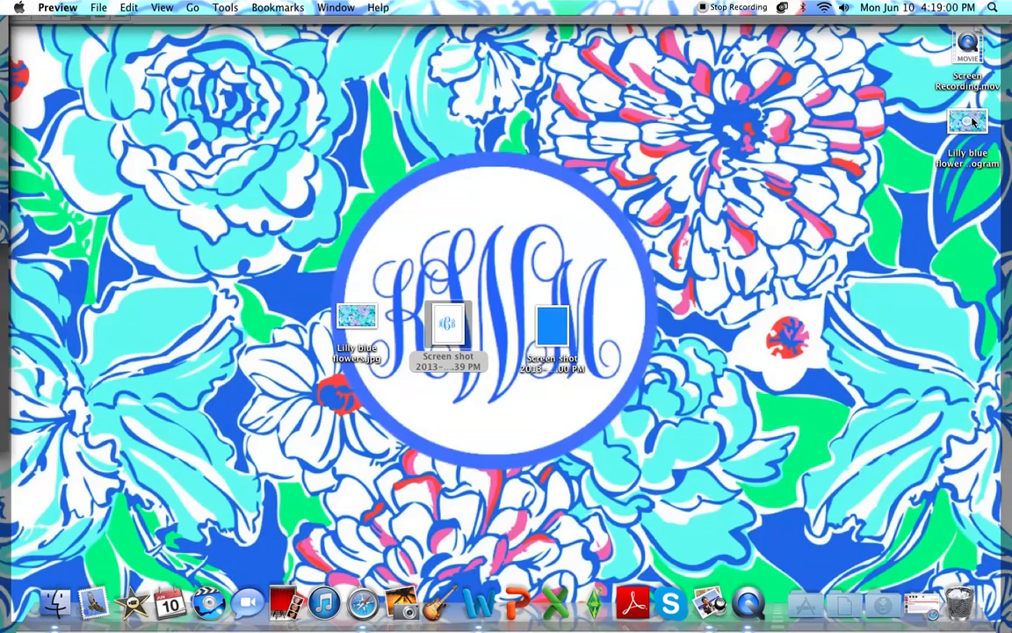
left_click_drag(973, 122, 555, 198)
double_click(555, 199)
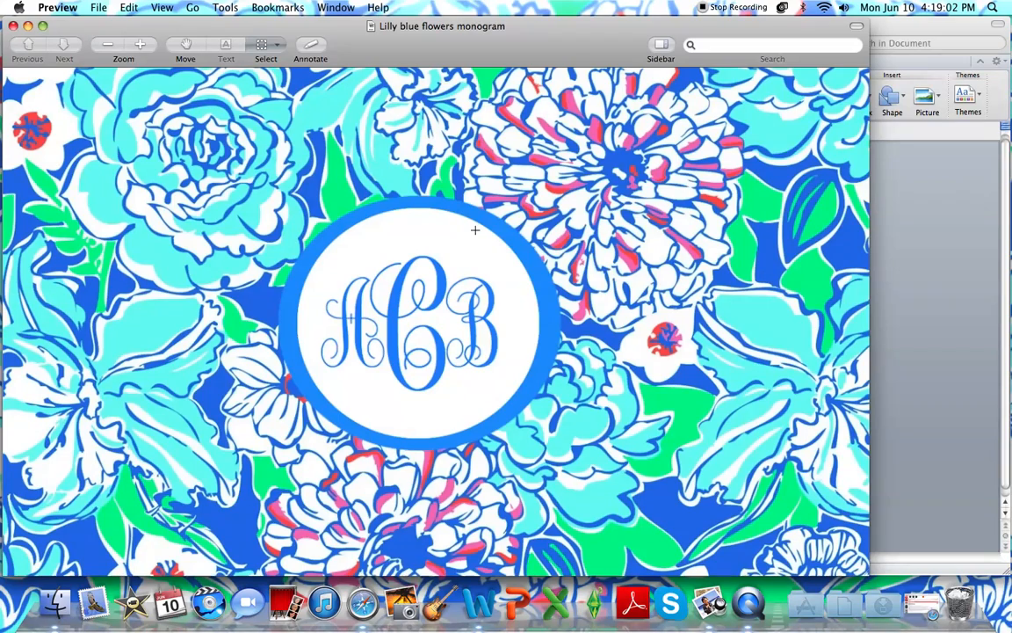
left_click(13, 27)
Import the Lilly blue flowers monogram file from the desktop into iPhoto
key("F11")
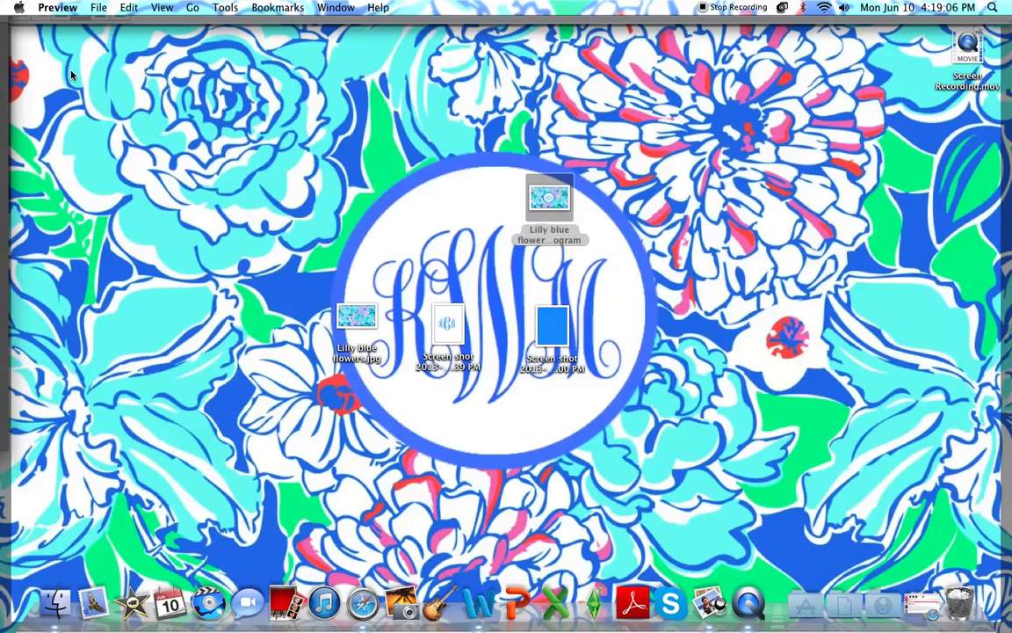
left_click_drag(561, 202, 407, 441)
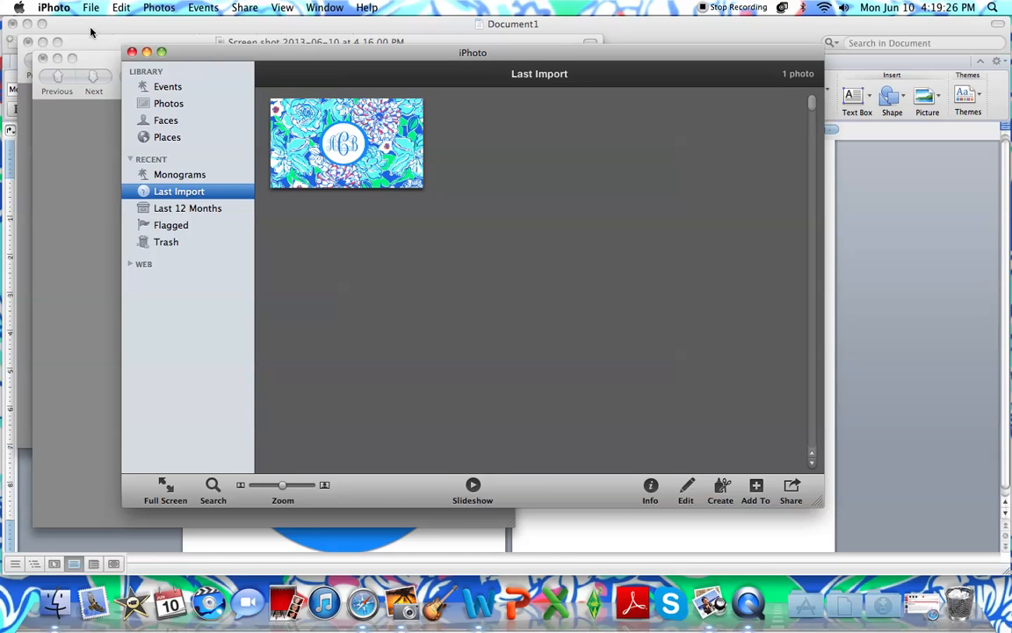
key("F11")
key("F11")
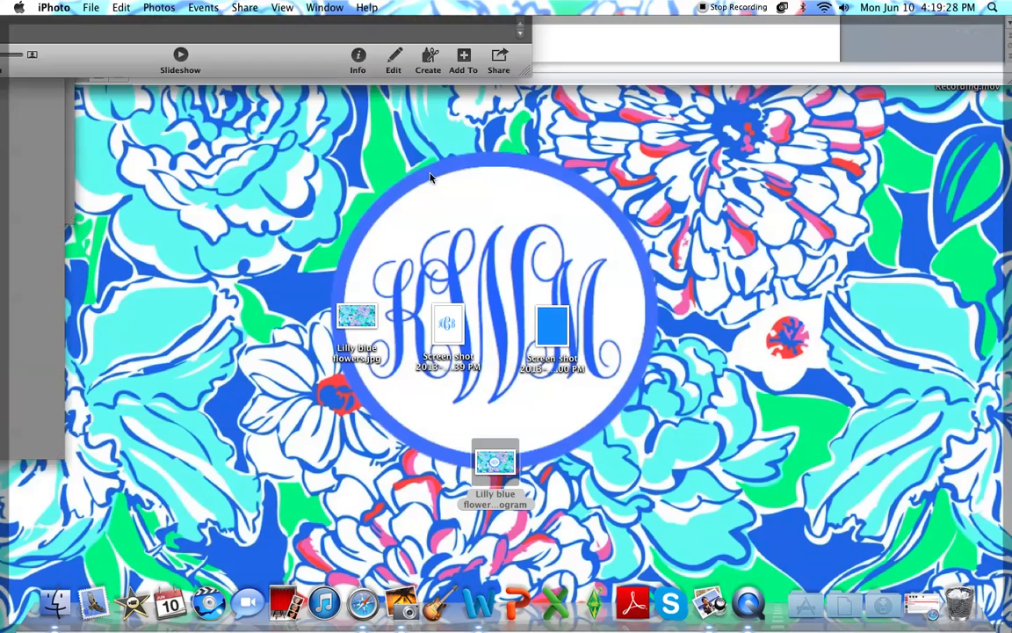
In System Preferences, set the monogrammed flowers image from iPhoto's Last Import as the desktop picture
left_click(19, 8)
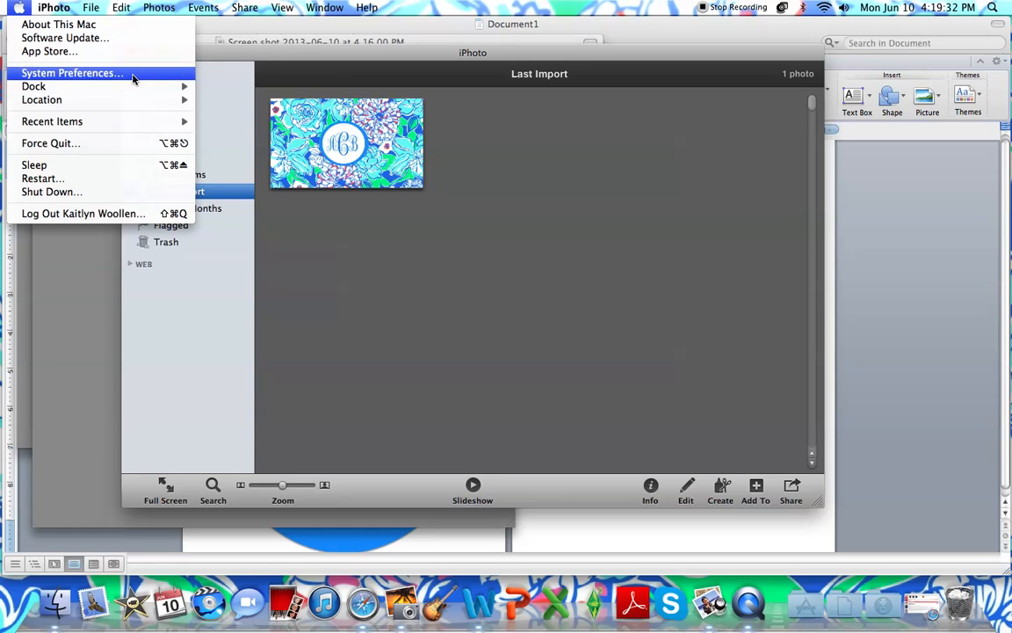
left_click(72, 73)
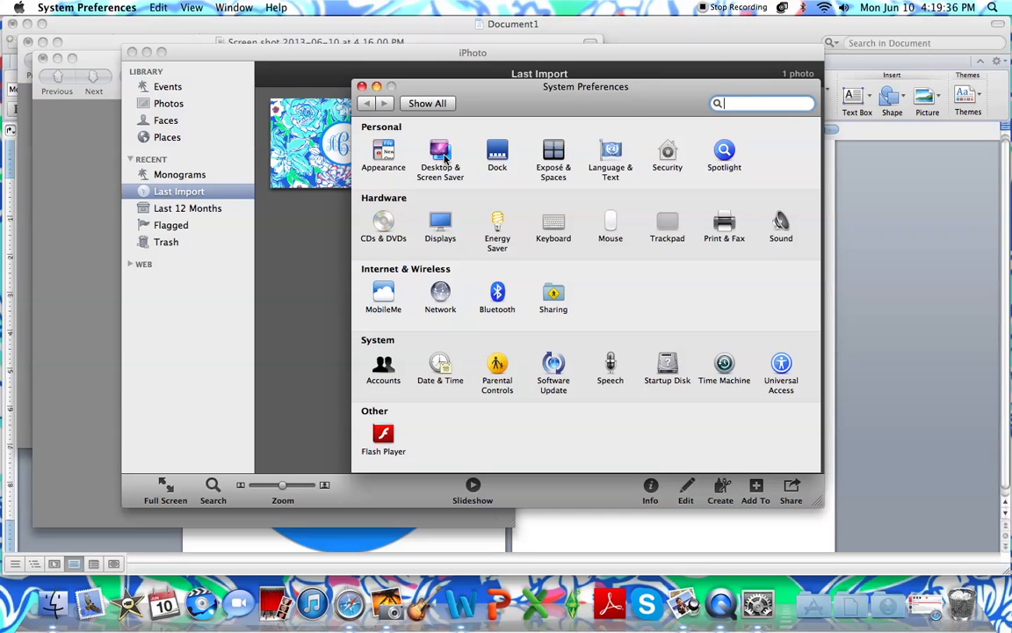
left_click(440, 155)
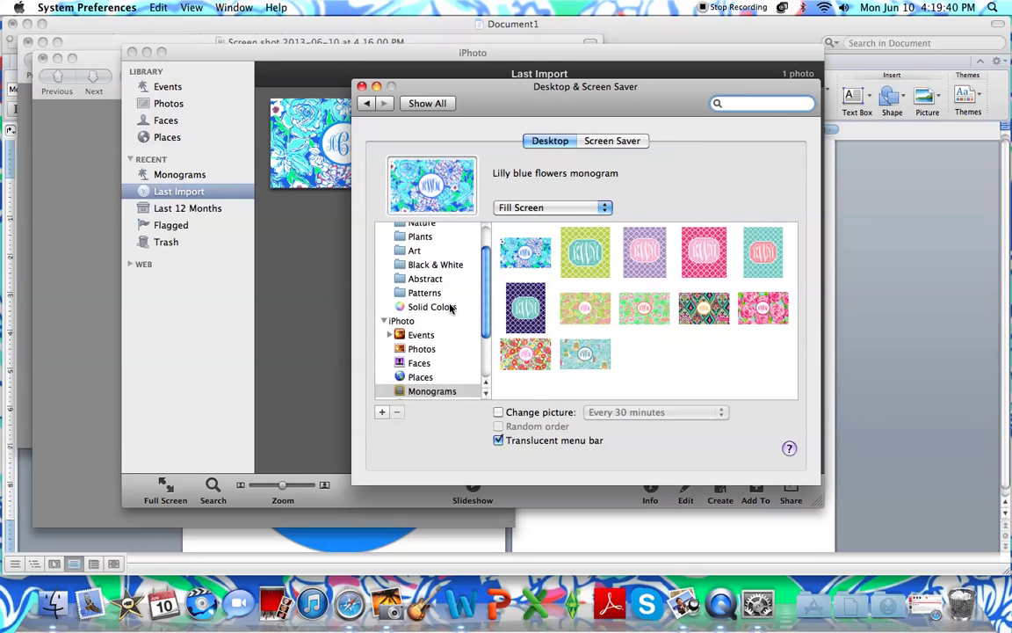
scroll(449, 308, "down", 1)
left_click(441, 395)
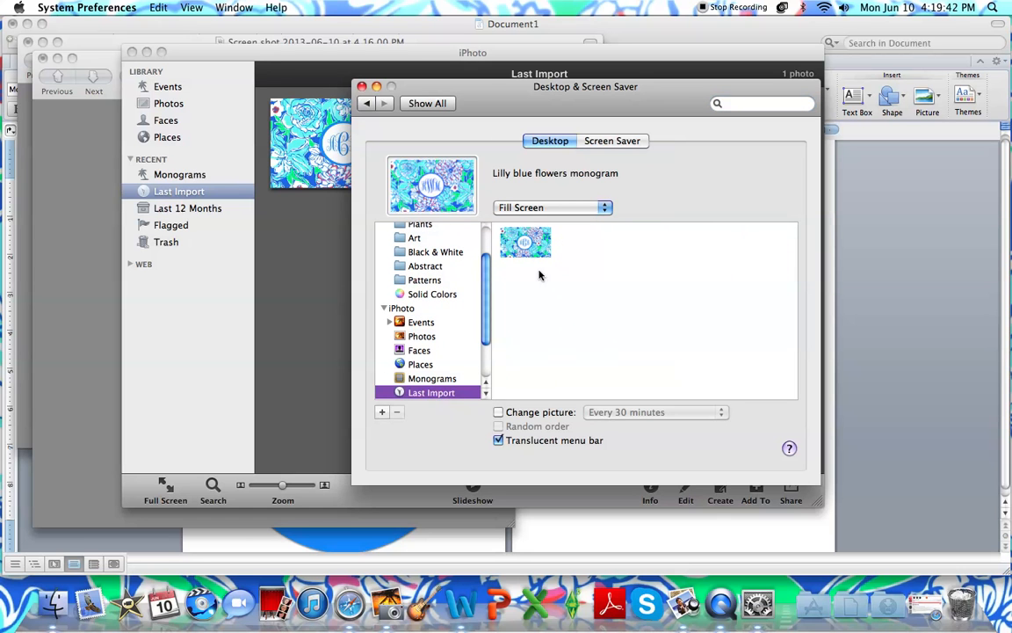
left_click(528, 250)
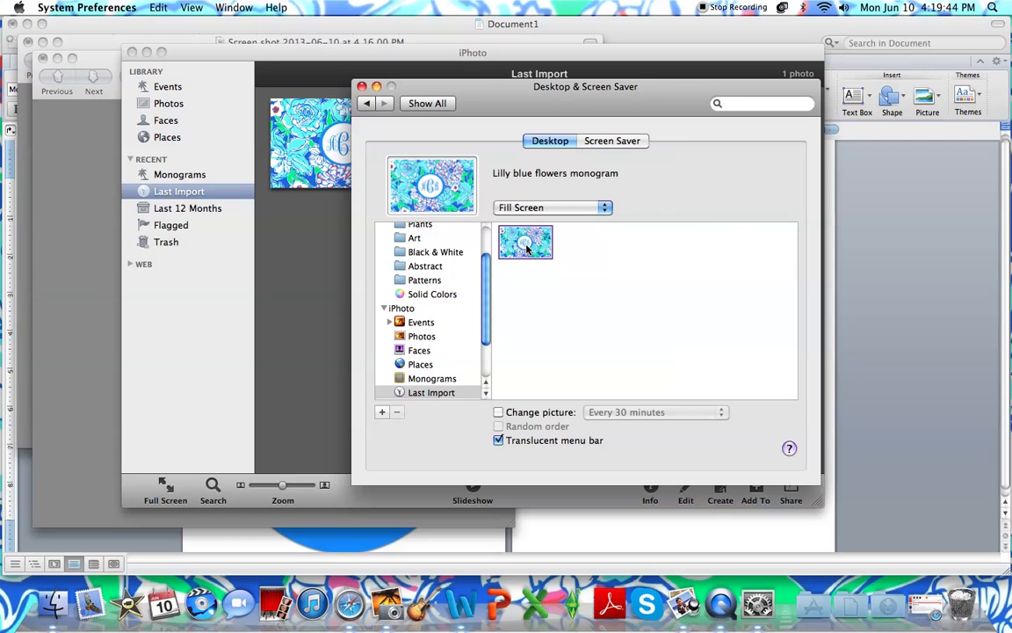
Move the four image files on the desktop clear of the monogram circle and close the Desktop & Screen Saver preferences
key("F11")
left_click_drag(356, 322, 230, 294)
left_click_drag(430, 316, 349, 123)
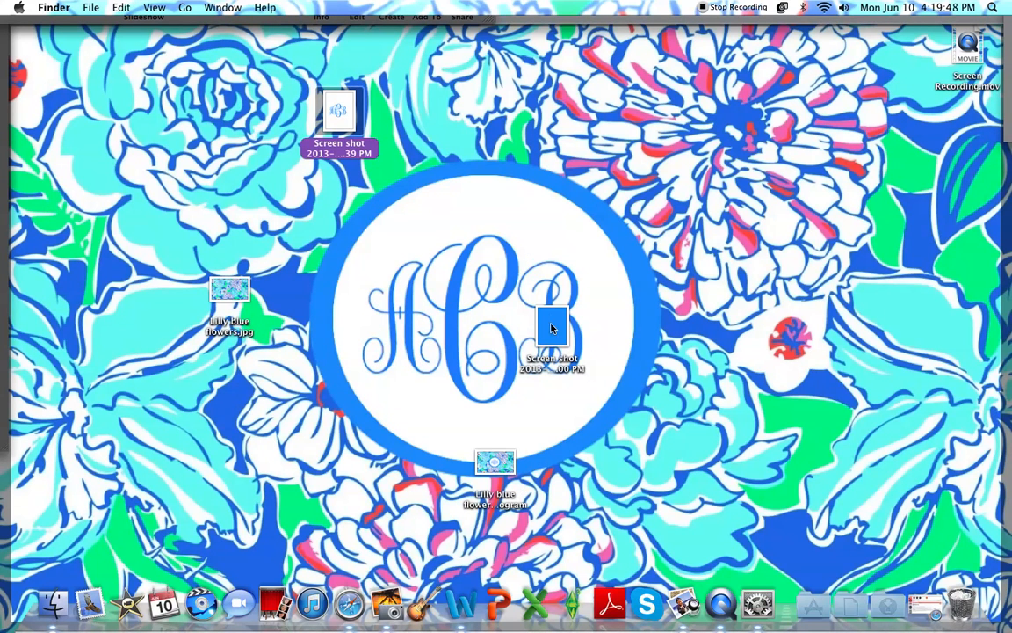
left_click_drag(551, 325, 263, 260)
left_click_drag(498, 507, 223, 418)
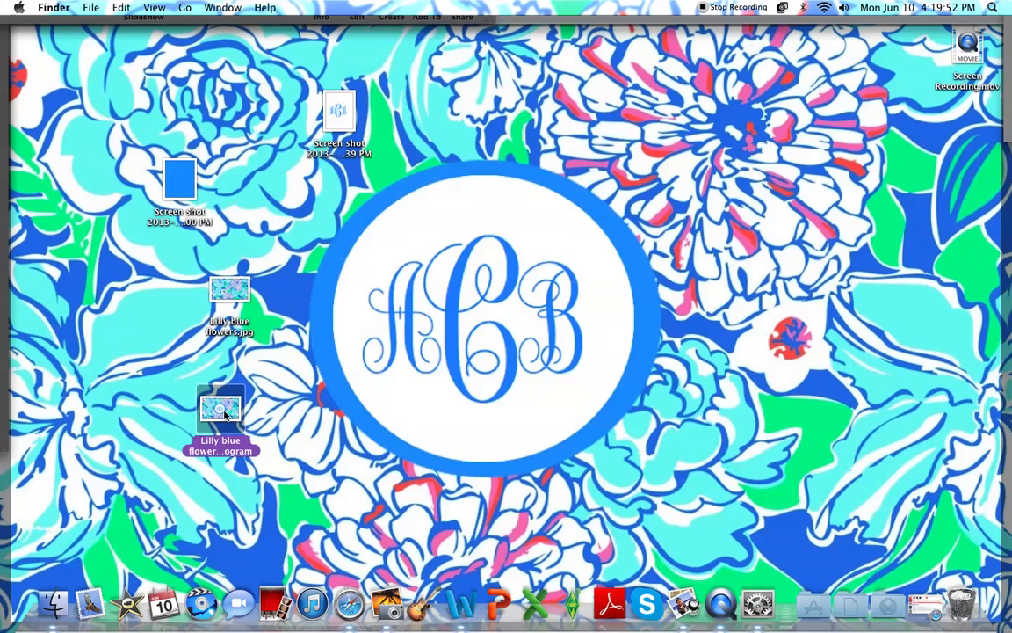
key("F11")
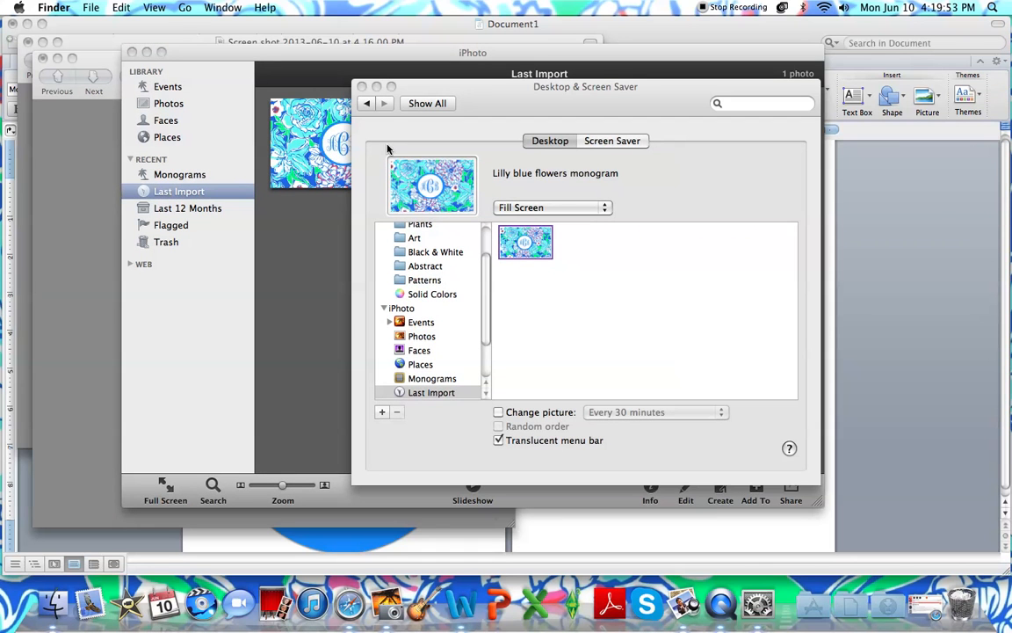
left_click(362, 87)
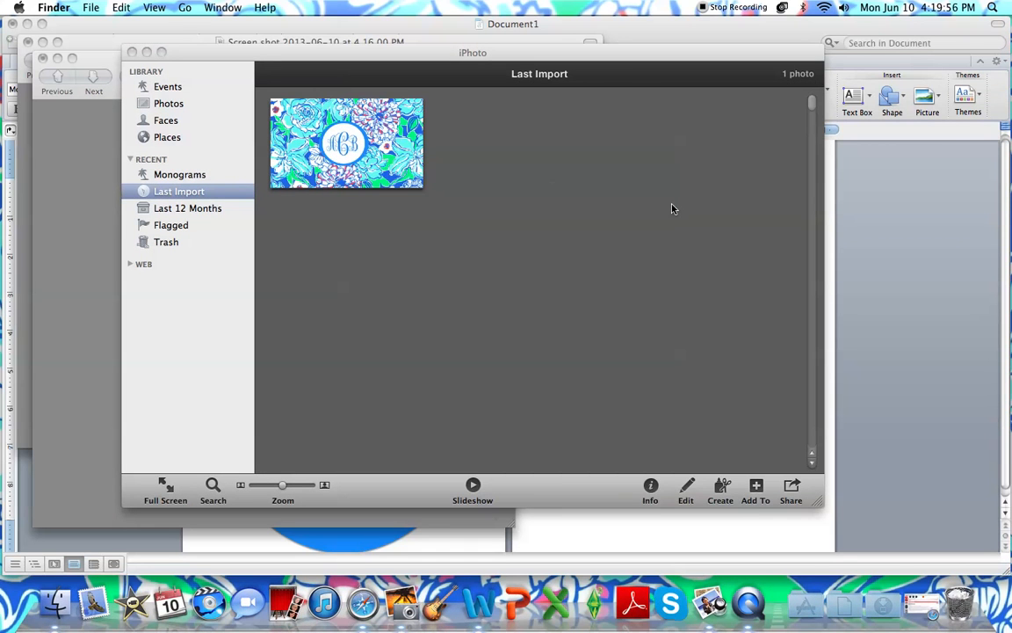
Start an email containing the imported monogrammed flowers image from iPhoto's Last Import
left_click(350, 156)
left_click(384, 164)
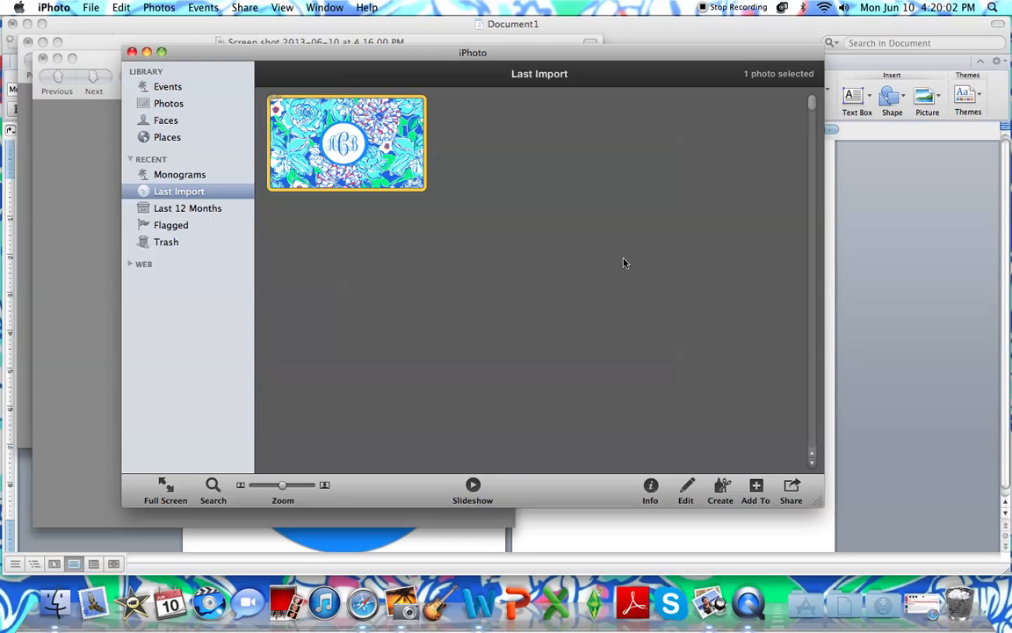
left_click(791, 493)
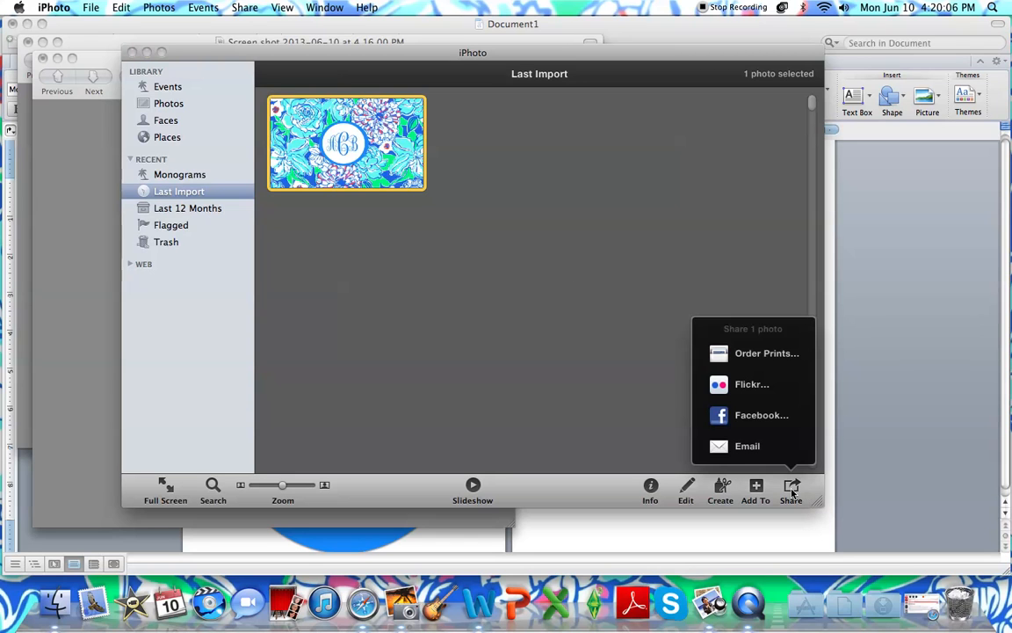
left_click(747, 446)
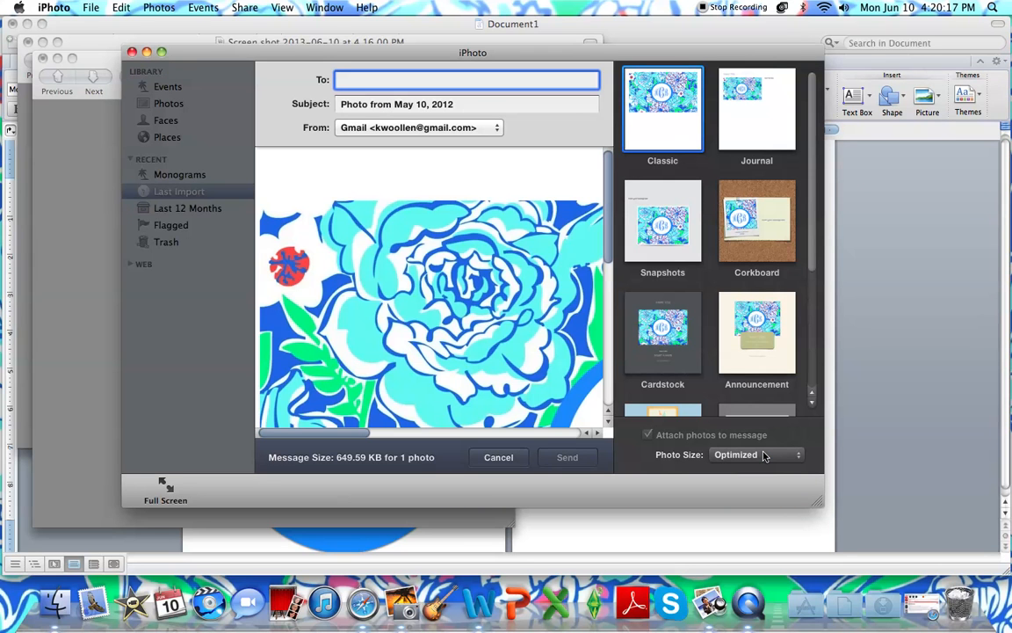